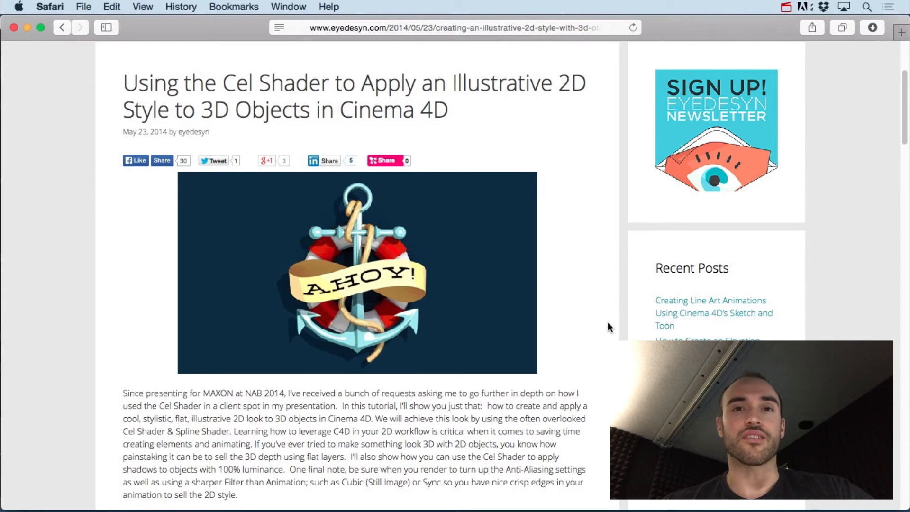
- Skim the Cel Shader tutorial page, switch to CINEMA 4D and render the polaroid scene in the viewport
scroll(609, 327, "down", 8)
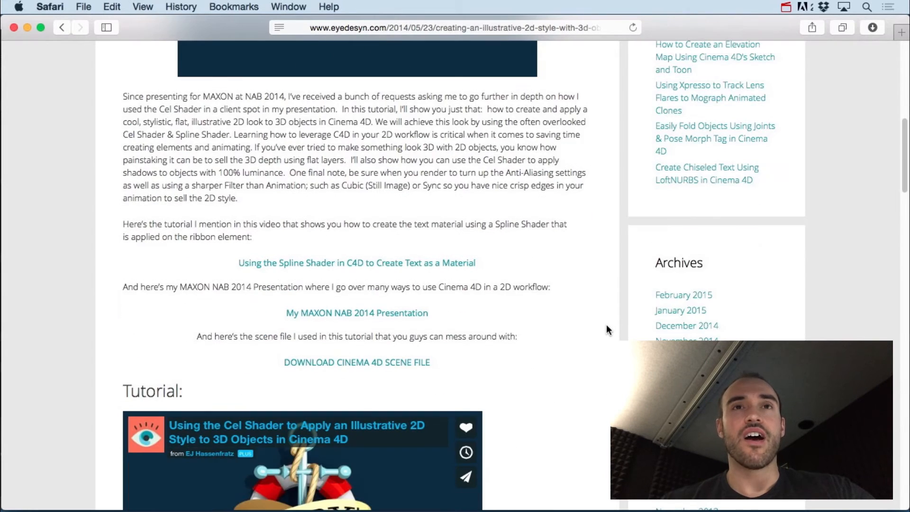
scroll(606, 327, "down", 7)
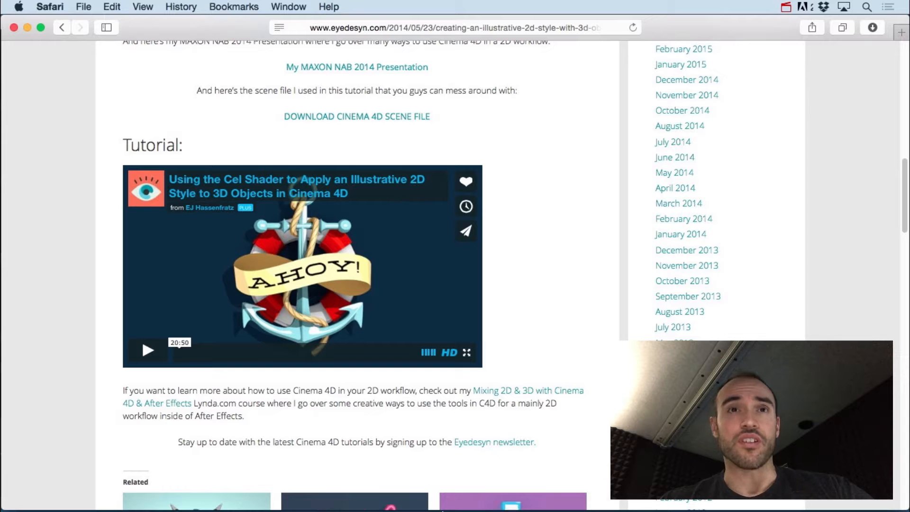
mouse_move(446, 508)
left_click(412, 496)
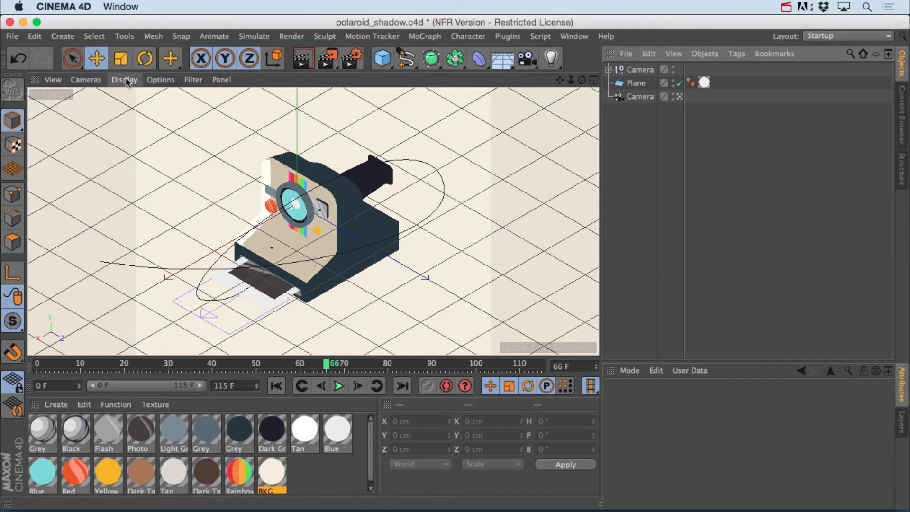
key("super+r")
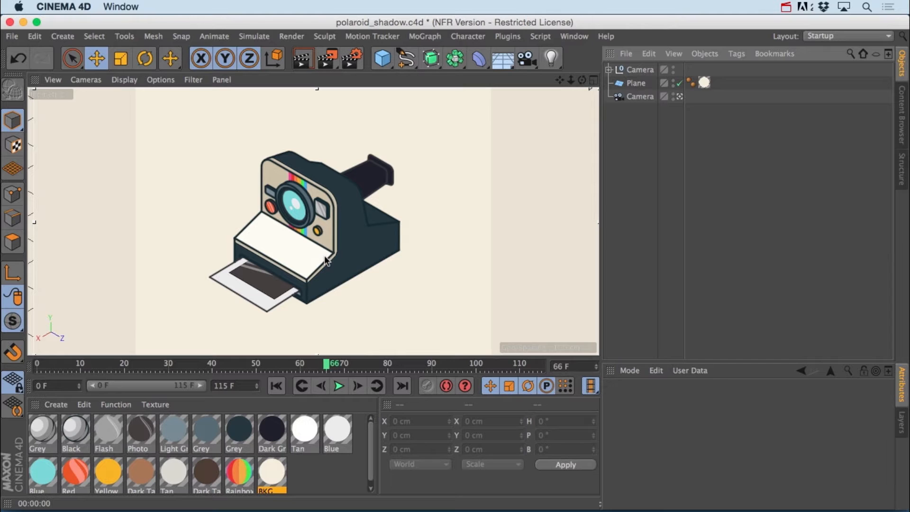
- Inspect the floor plane's placement beneath the polaroid camera in the four-view layout, and return to the isometric view
left_click(634, 84)
mouse_move(298, 230)
left_mouse_down()
mouse_move(298, 252)
mouse_move(298, 243)
left_mouse_up()
key("super+z")
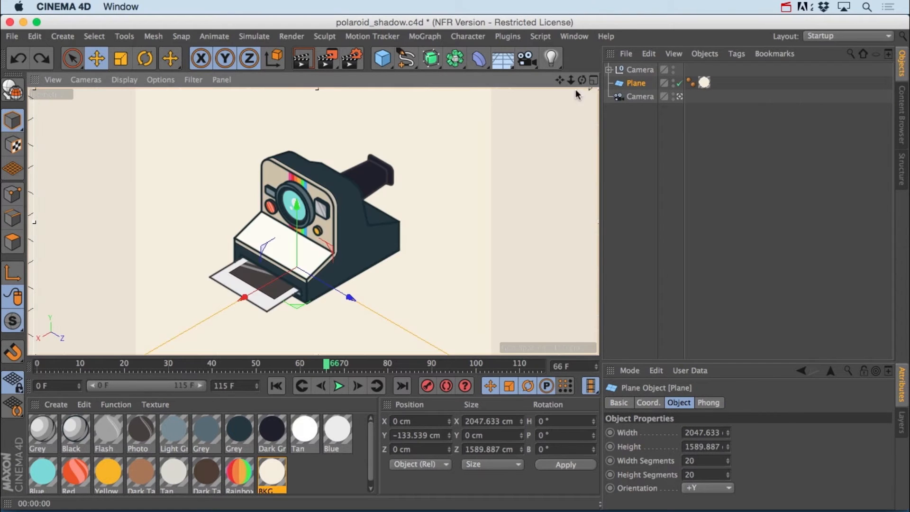
left_click(594, 80)
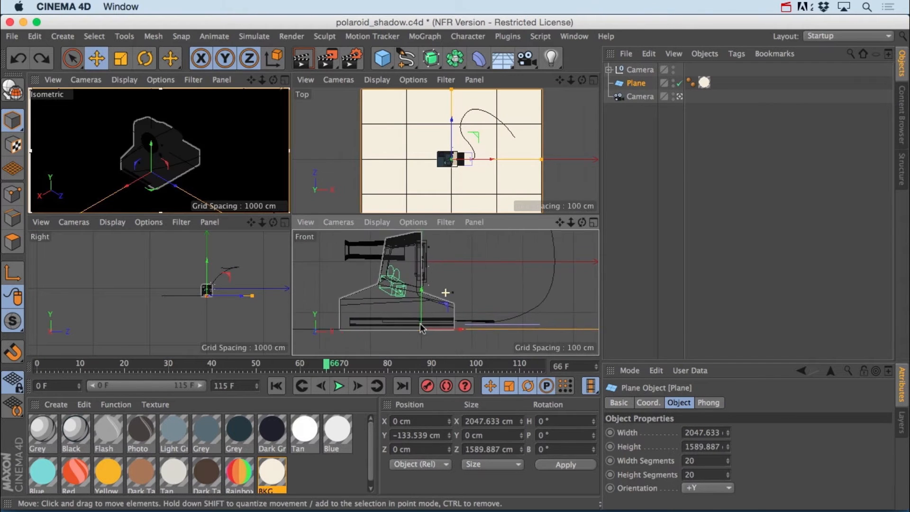
middle_click_drag(421, 324, 435, 326, "alt")
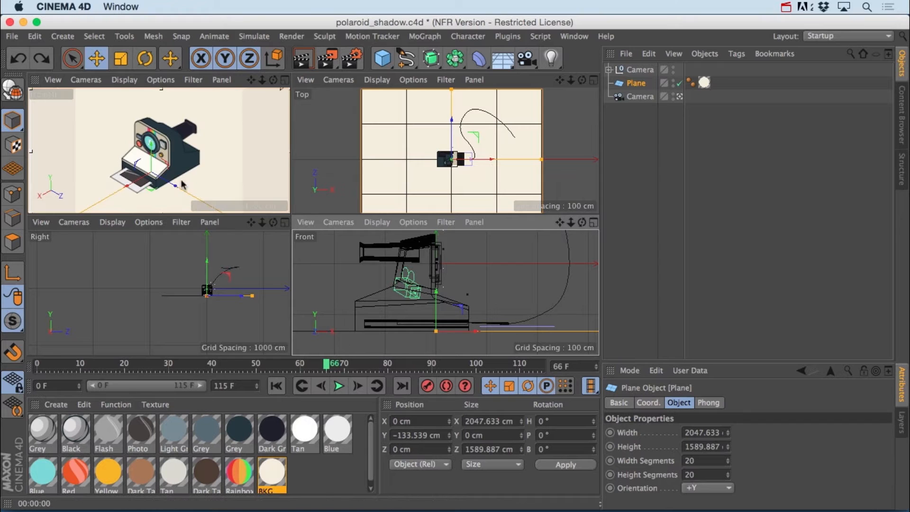
left_click(285, 80)
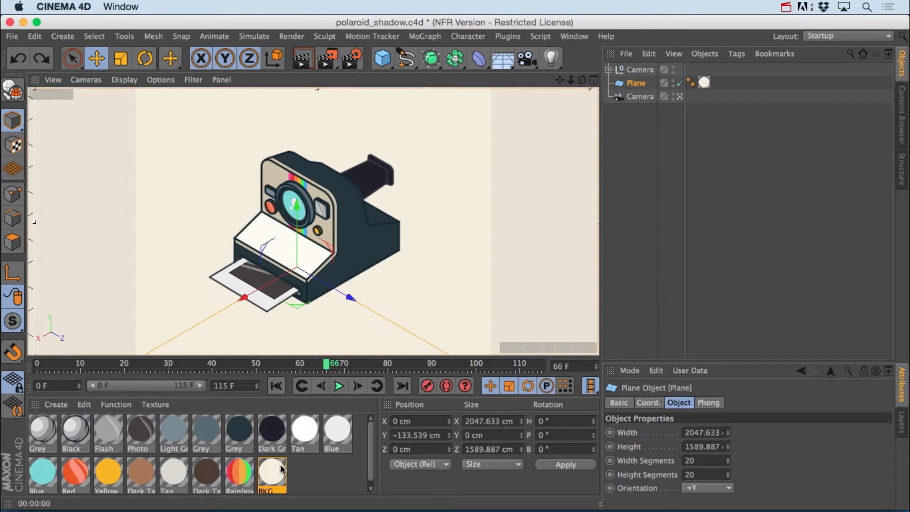
- Inspect the Luminance channel of the BKG material
double_click(272, 472)
left_click_drag(372, 94, 600, 109)
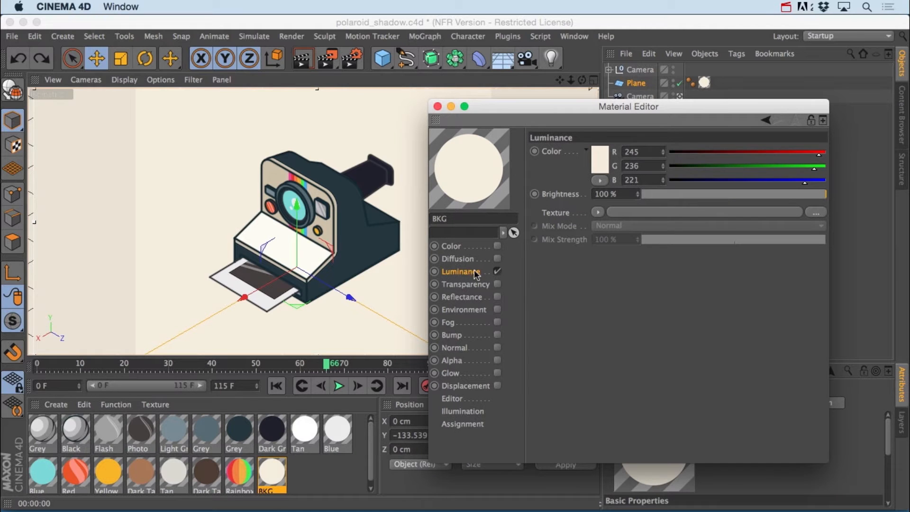
left_click(438, 106)
- Add an infinite light and move it above the model to about X -7, Y 308, Z -403 cm
left_click_drag(550, 58, 685, 123)
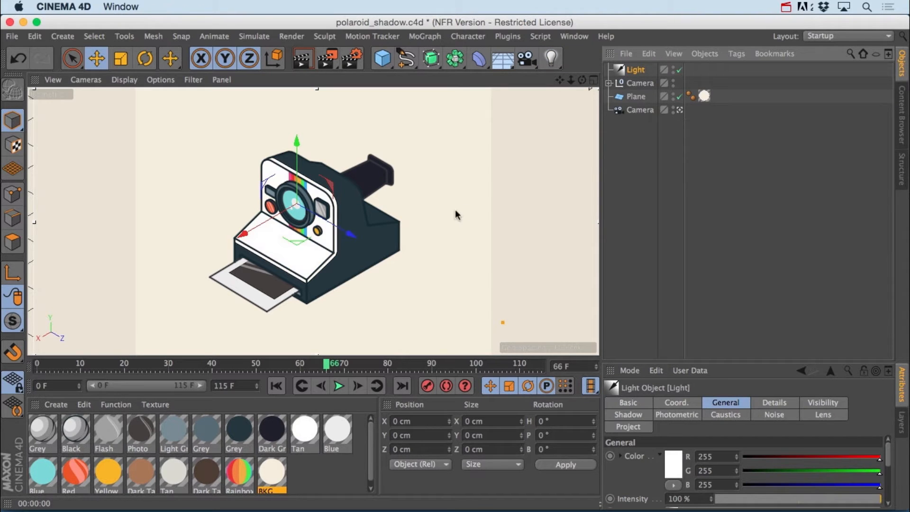
left_click_drag(721, 362, 735, 255)
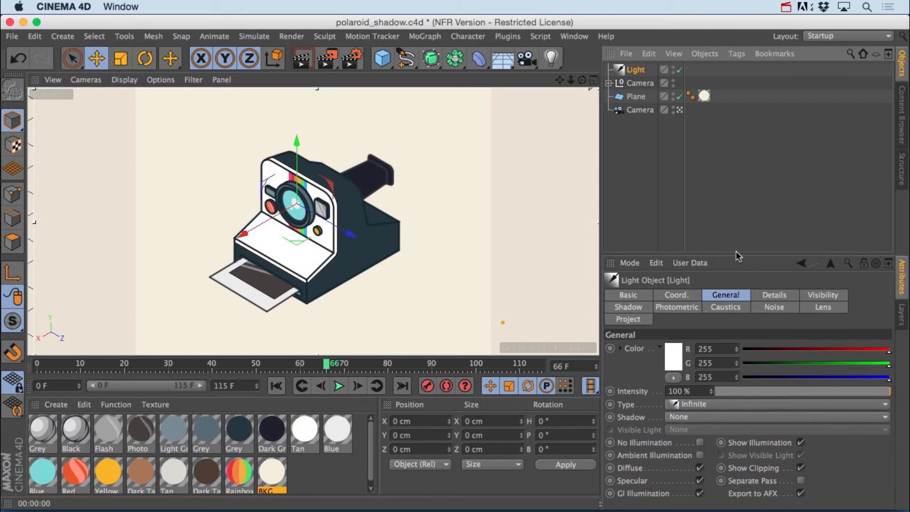
left_click(594, 79)
right_click_drag(508, 272, 448, 291, "alt")
mouse_move(445, 292)
middle_mouse_down("alt")
mouse_move(450, 312)
mouse_move(416, 339)
middle_mouse_up("alt")
mouse_move(447, 273)
left_mouse_down()
mouse_move(445, 248)
mouse_move(486, 256)
mouse_move(441, 259)
left_mouse_up()
left_click_drag(430, 137, 473, 178)
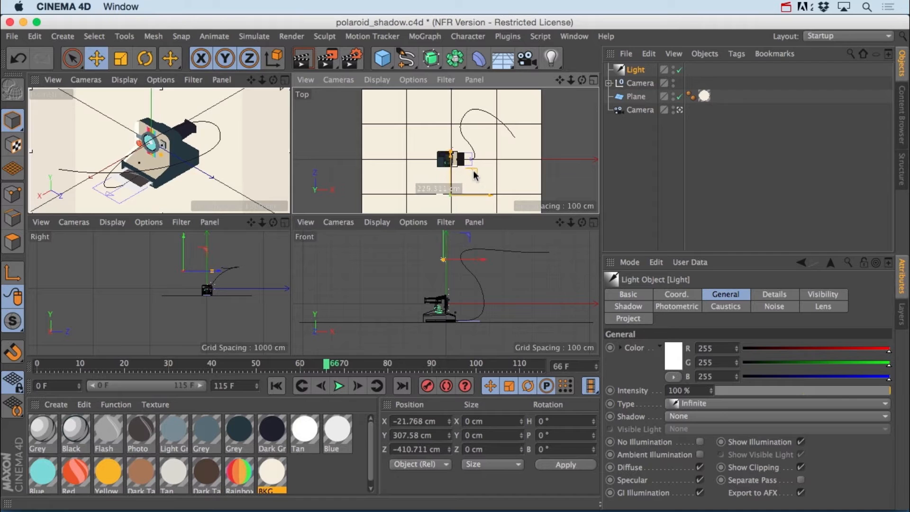
- Rotate the infinite light to a pitch of -40° so it points down toward the polaroid camera
key("r")
left_click_drag(446, 275, 479, 260)
key("e")
left_click(637, 72)
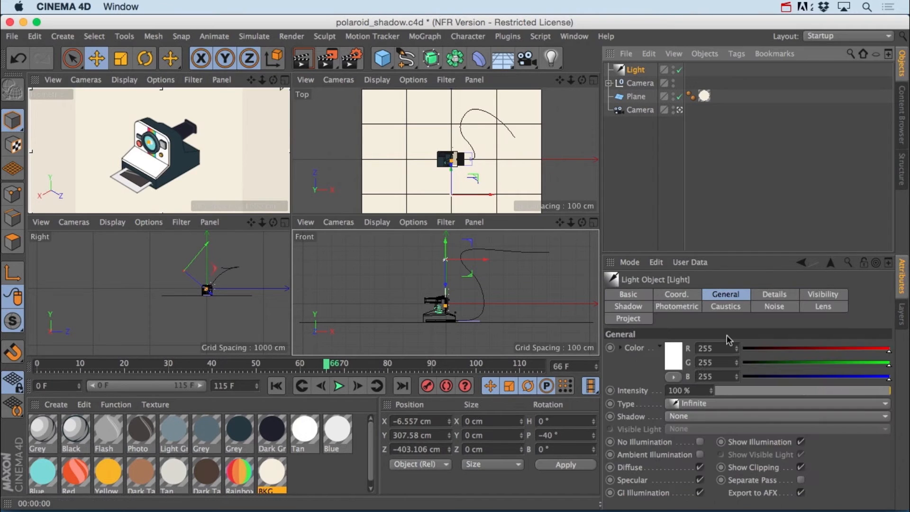
- Set the light's shadow type to Raytraced (Hard) and show the isometric view full size
left_click(692, 415)
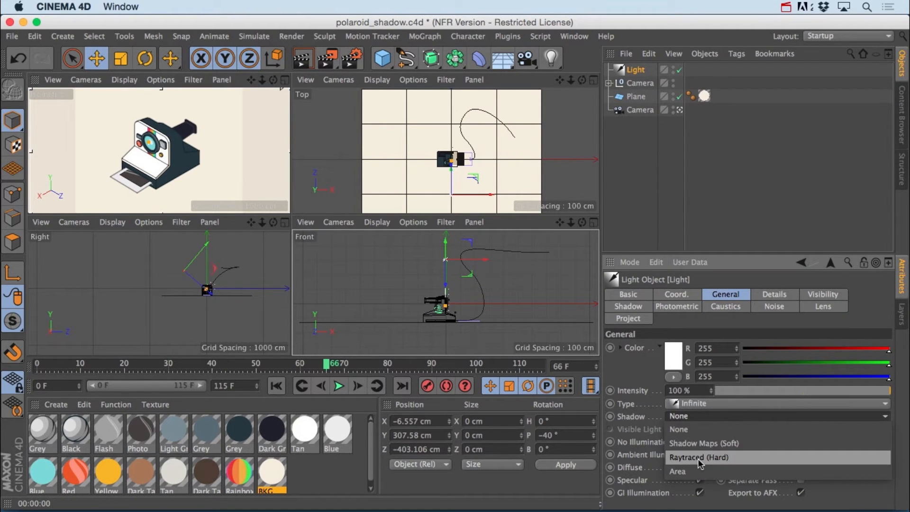
left_click(705, 460)
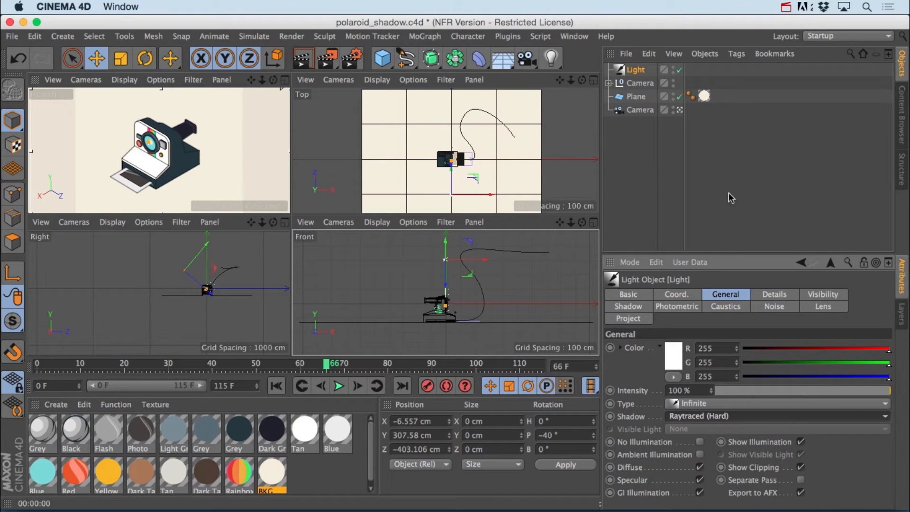
left_click(285, 80)
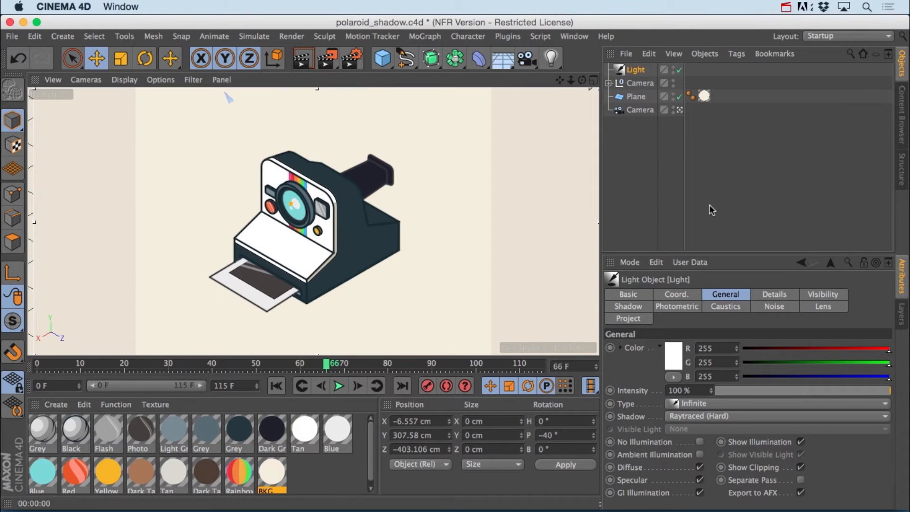
- Load the Sketch and Toon Cel shader as the Luminance texture of the BKG material
double_click(280, 476)
left_click_drag(326, 91, 588, 114)
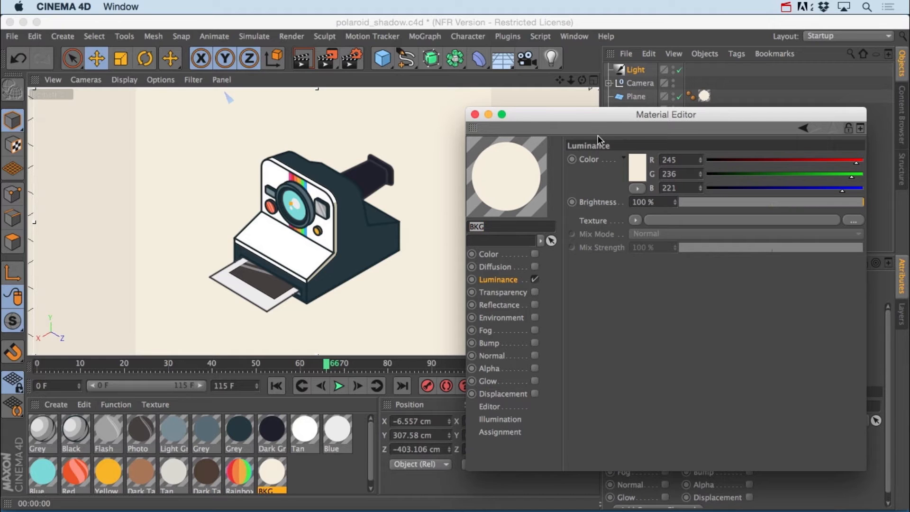
left_click(524, 278)
left_click_drag(562, 118, 537, 141)
left_click(622, 97)
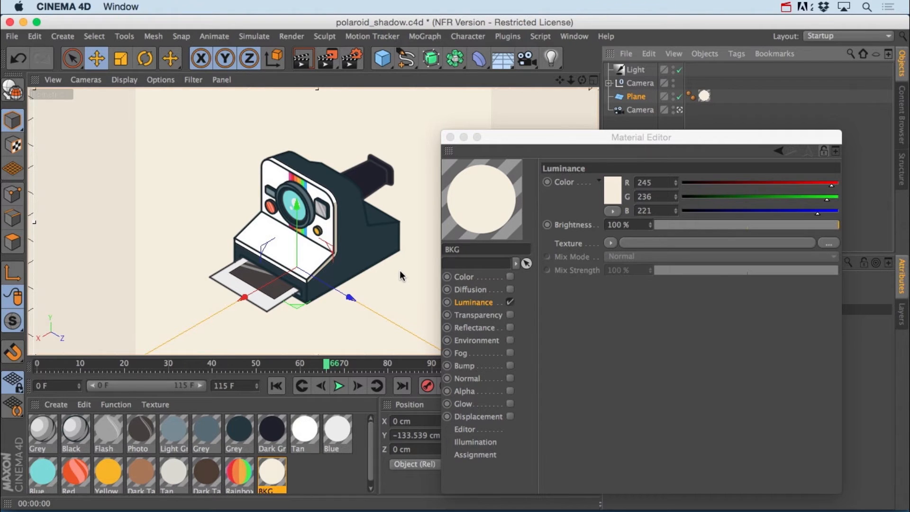
left_click(466, 302)
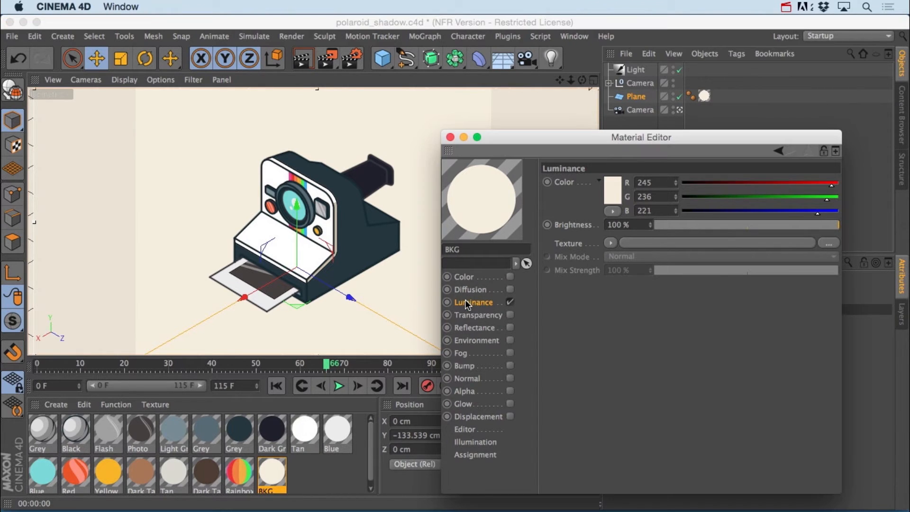
left_click(610, 243)
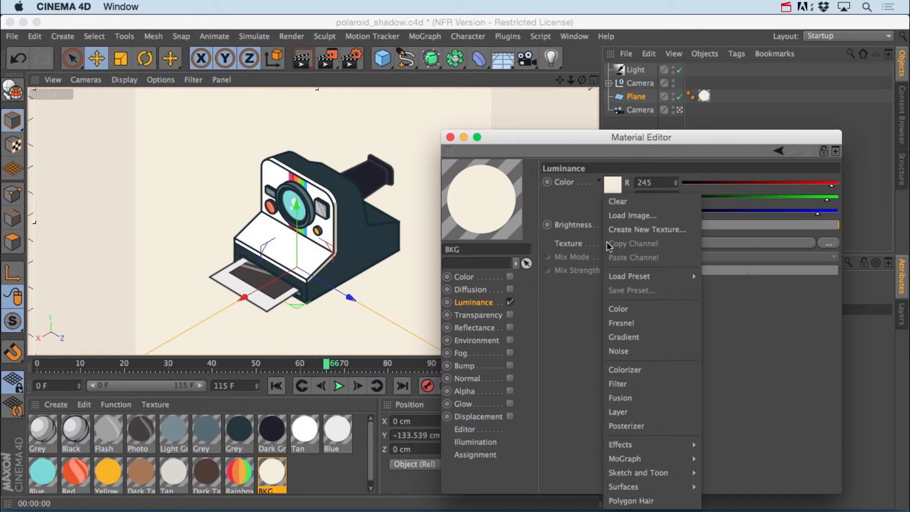
mouse_move(652, 472)
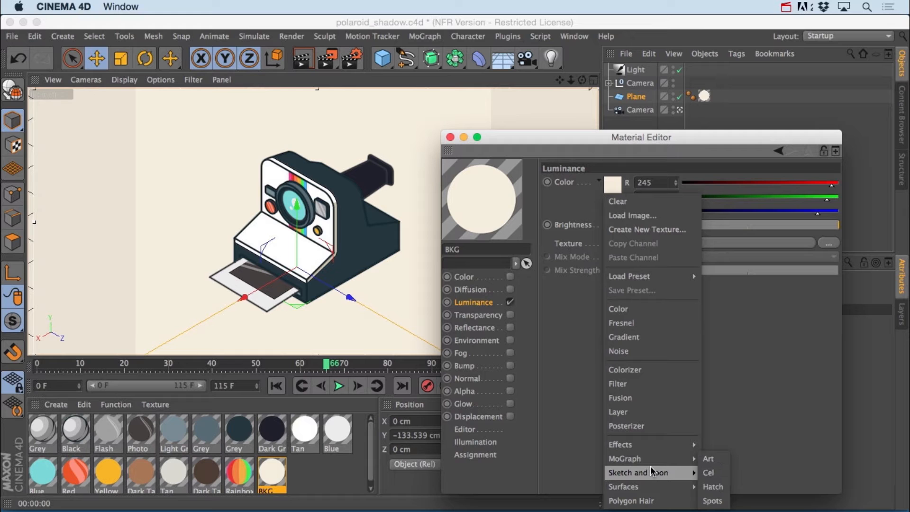
left_click(710, 472)
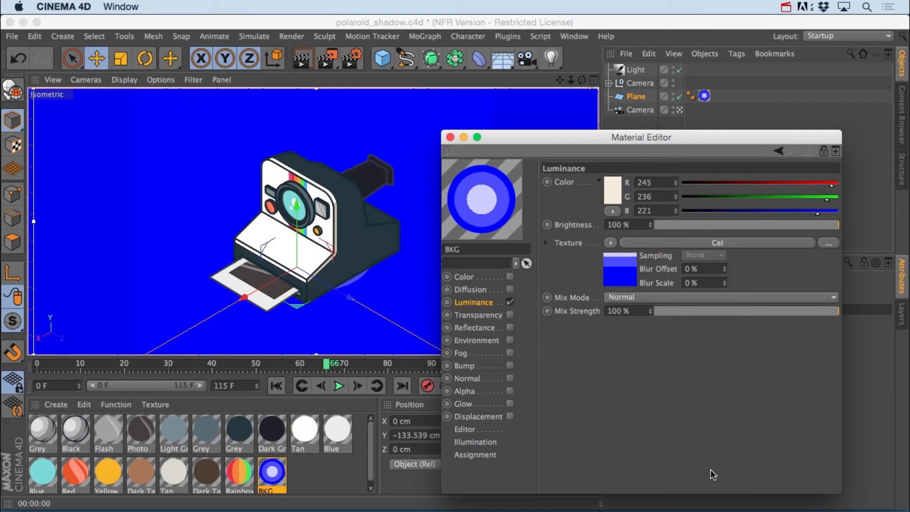
- Reduce the Cel shader's Diffuse gradient to two tones by removing the middle knot and moving the palest knot toward the centre
left_click_drag(514, 142, 550, 124)
left_click(666, 228)
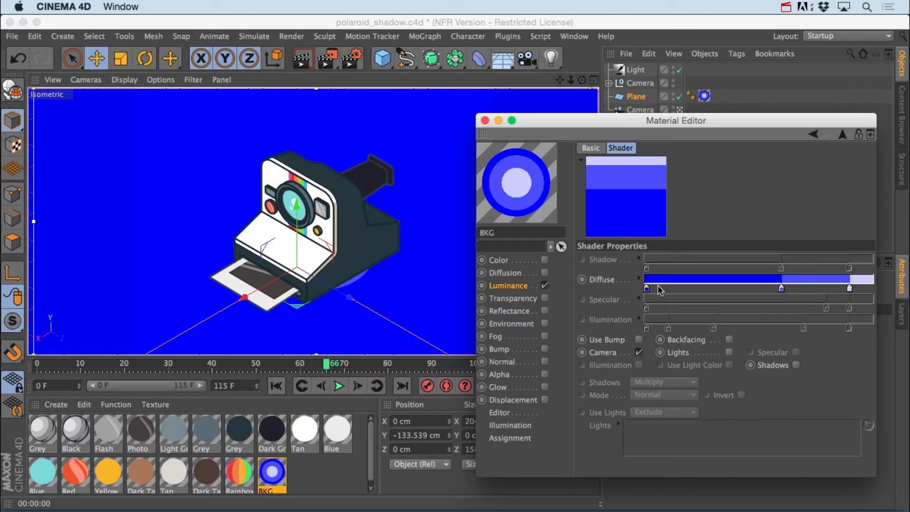
left_click_drag(781, 288, 782, 327)
left_click_drag(849, 291, 776, 287)
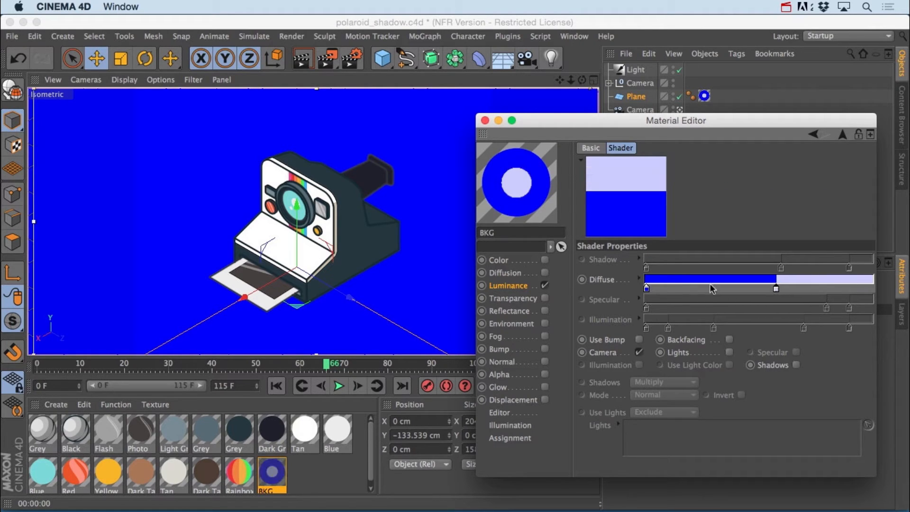
- Change the blue knot of the Diffuse gradient to white (RGB 255, 255, 255)
double_click(646, 288)
mouse_move(621, 291)
left_mouse_down()
mouse_move(587, 251)
mouse_move(566, 256)
left_mouse_up()
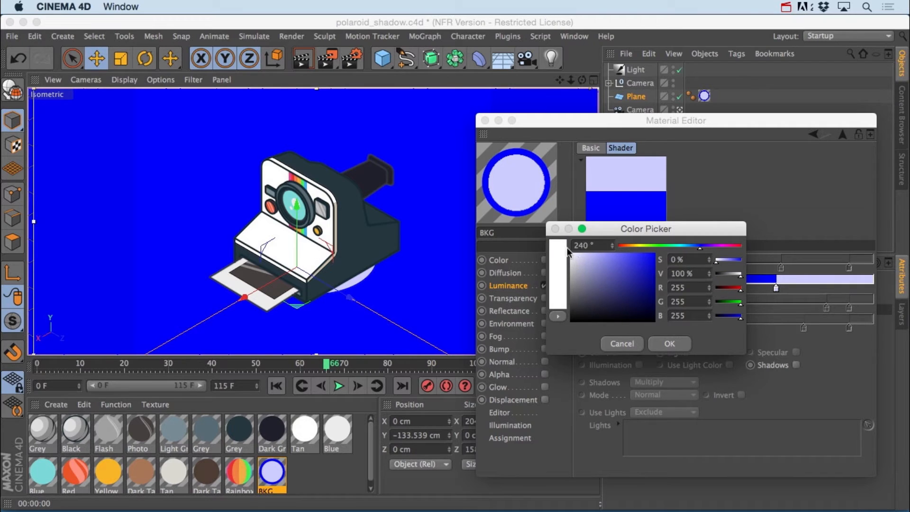
left_click(670, 343)
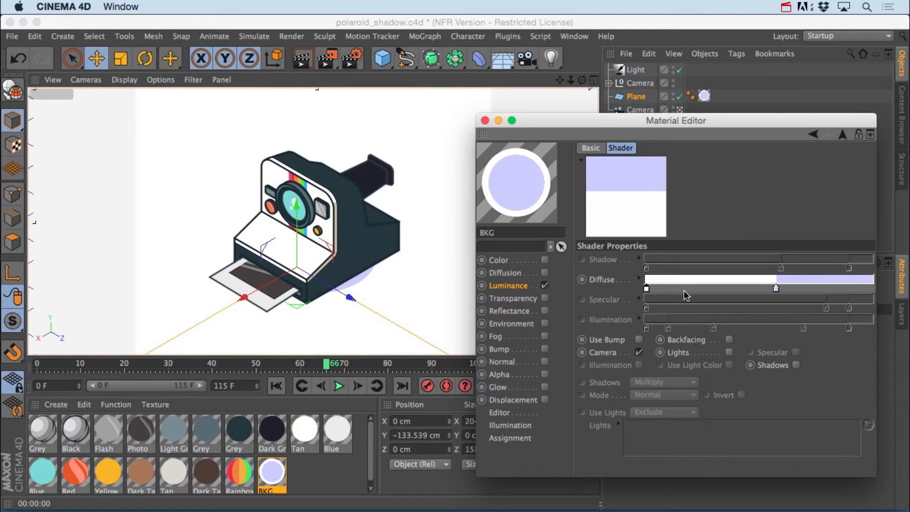
- Reorder the Diffuse gradient knots so lavender fills the dark end and white fills the light end, splitting near the middle
left_click_drag(776, 291, 762, 291)
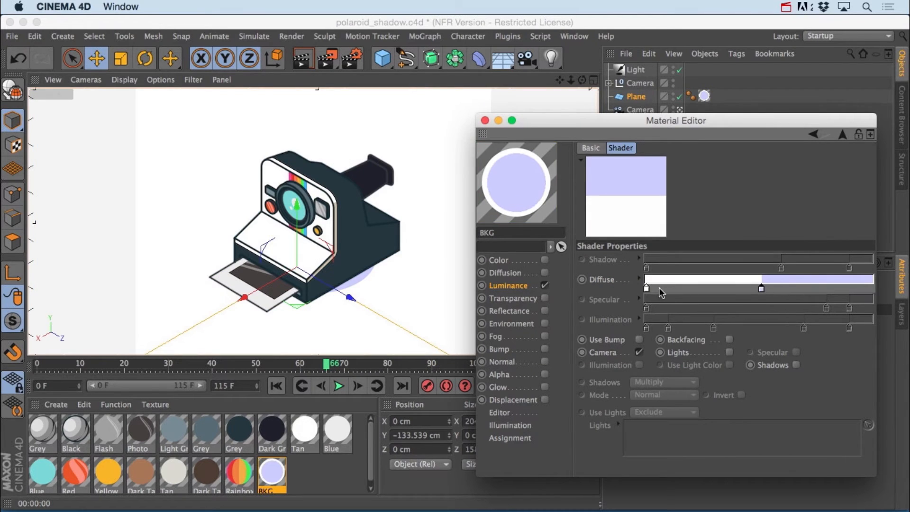
left_click_drag(648, 291, 705, 289)
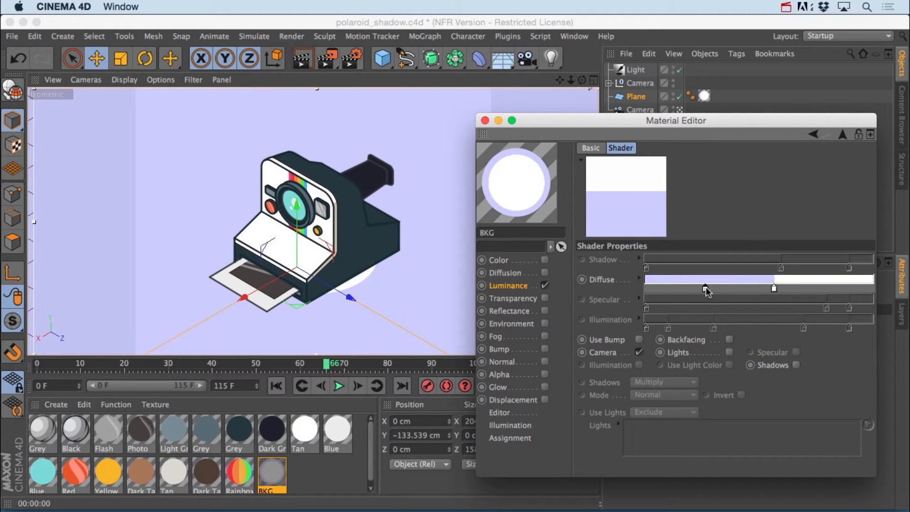
left_click_drag(776, 291, 751, 289)
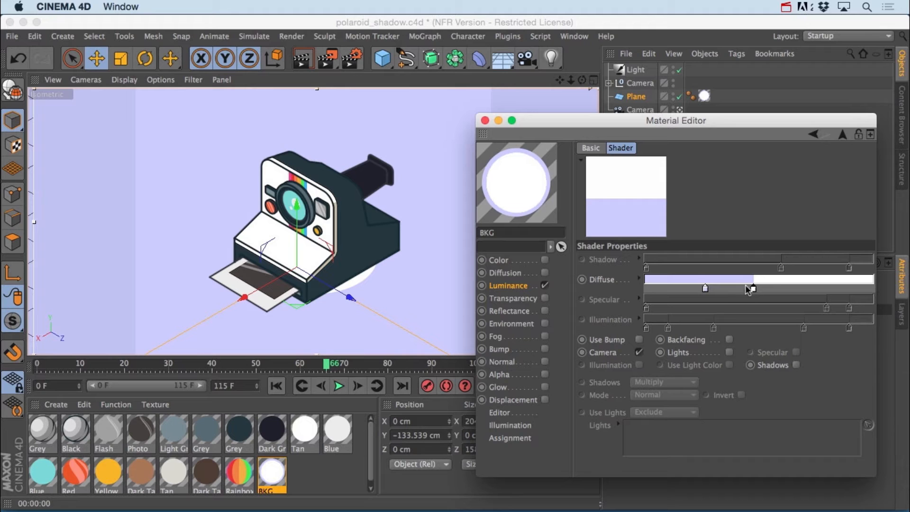
double_click(749, 289)
left_click(677, 252)
left_click(775, 342)
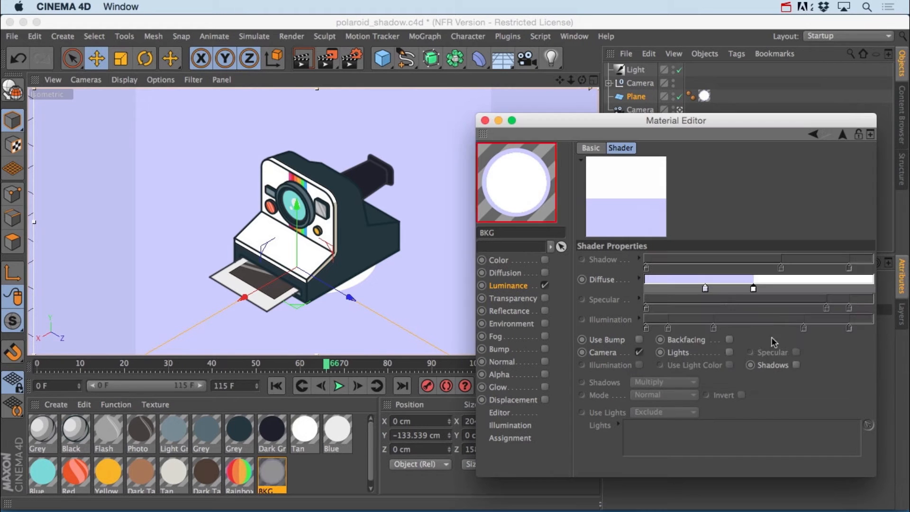
left_click_drag(707, 289, 692, 289)
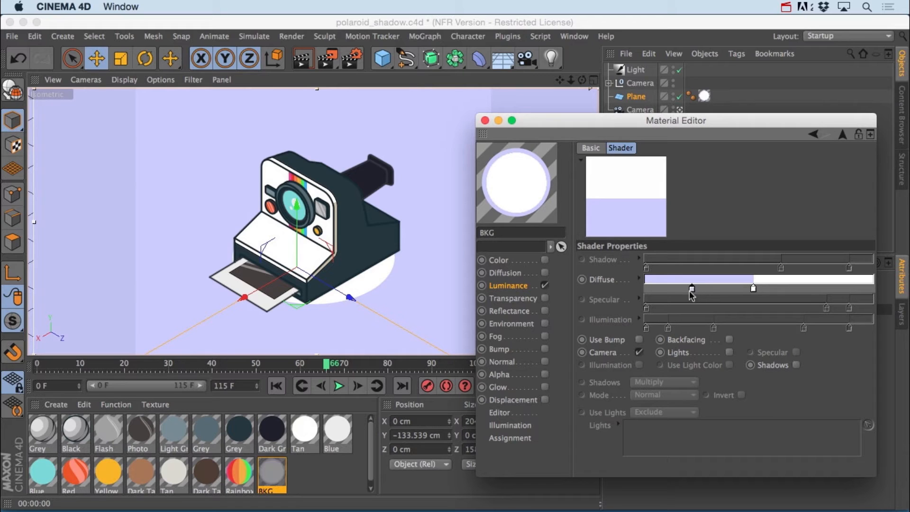
- Disable Camera in the Cel shader and enable Lights and Shadows instead
left_click(639, 353)
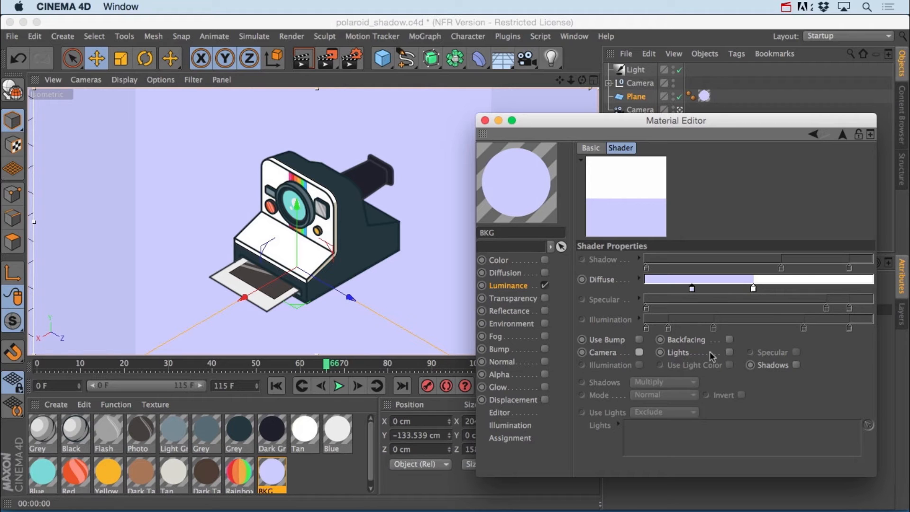
left_click(729, 353)
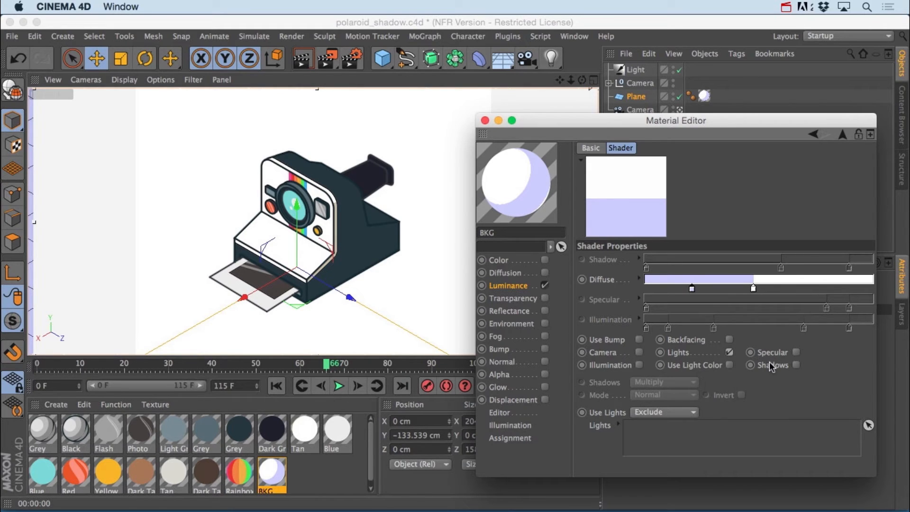
left_click(796, 366)
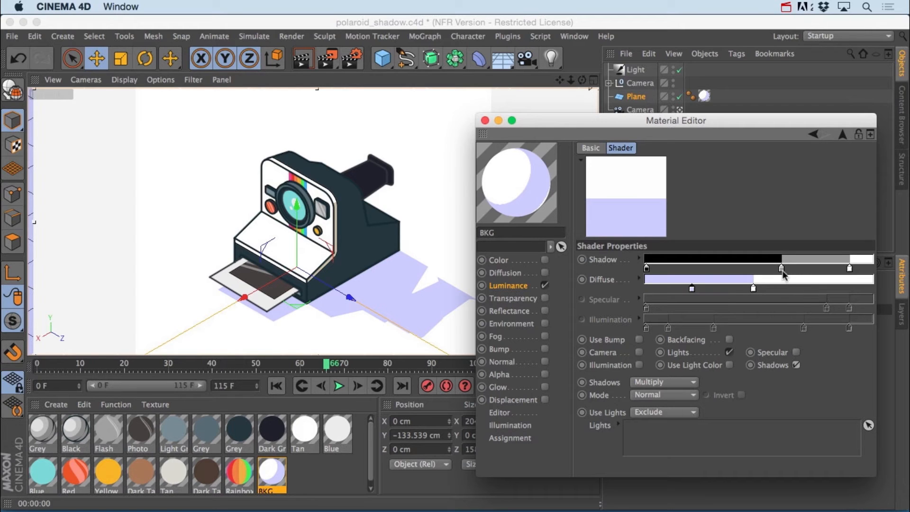
- Reduce the Cel shader's Shadow gradient to black and white by removing the grey knot and placing the white knot about a third along
left_click_drag(783, 269, 714, 269)
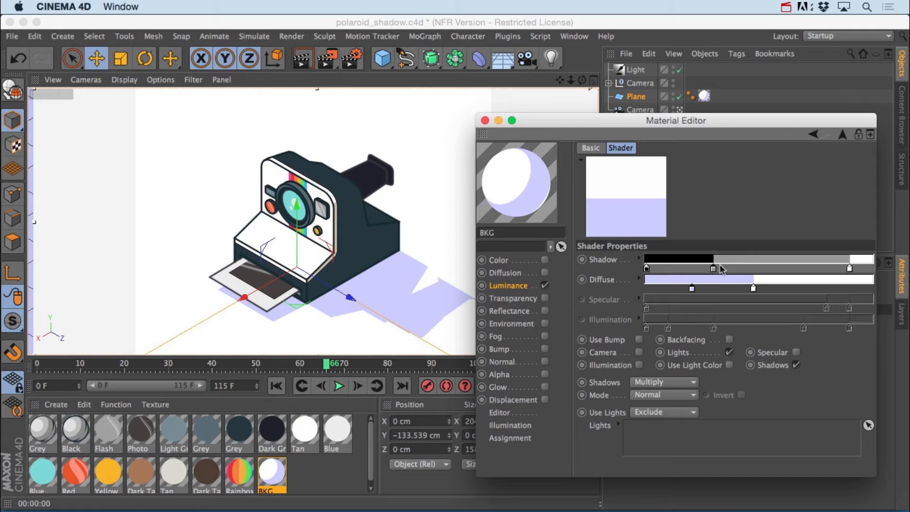
left_click_drag(850, 269, 802, 269)
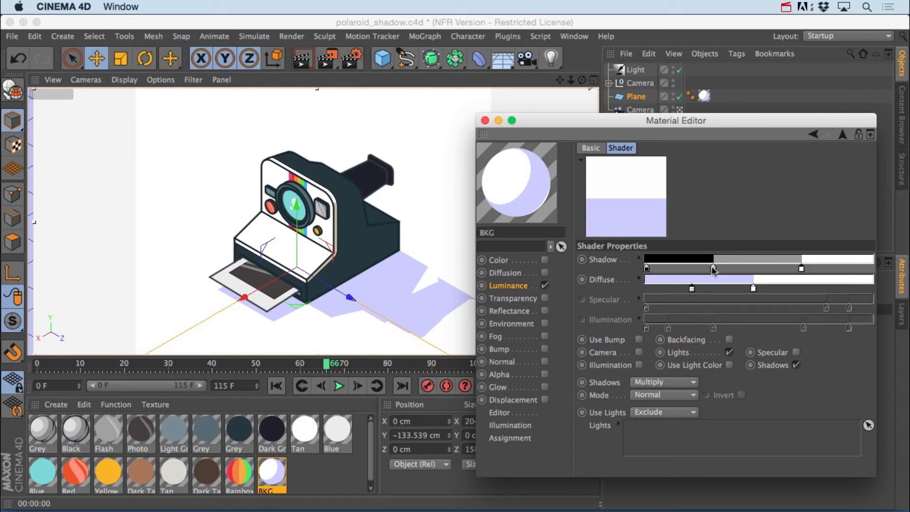
mouse_move(714, 269)
left_mouse_down()
mouse_move(803, 268)
mouse_move(724, 266)
left_mouse_up()
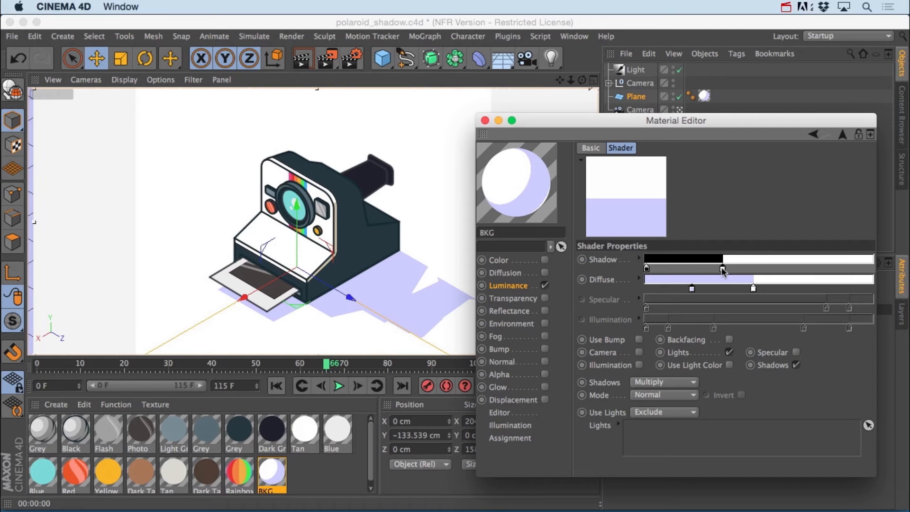
left_click_drag(723, 269, 719, 268)
mouse_move(719, 269)
left_mouse_down()
mouse_move(849, 270)
mouse_move(726, 270)
left_mouse_up()
- Switch to the four-viewport layout with the isometric view rendered and select the light
left_click_drag(535, 124, 557, 383)
left_click(593, 80)
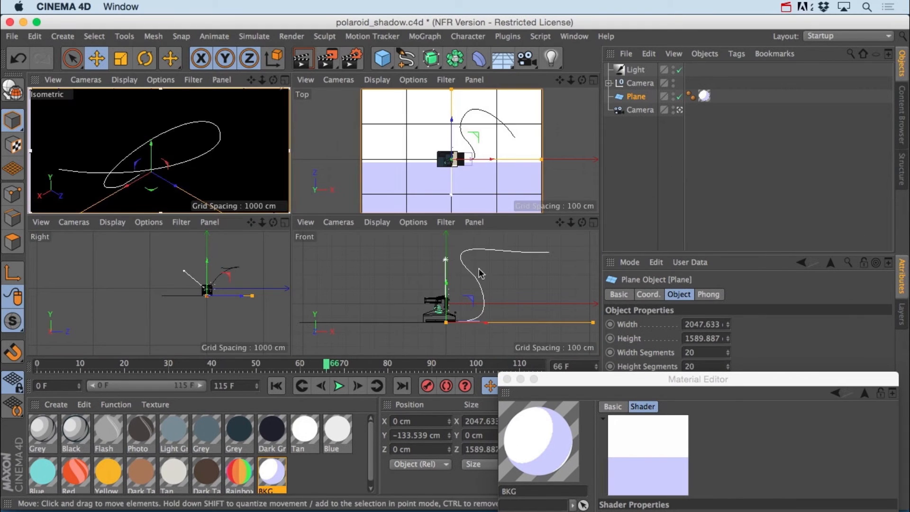
left_click(636, 70)
key("ctrl+r")
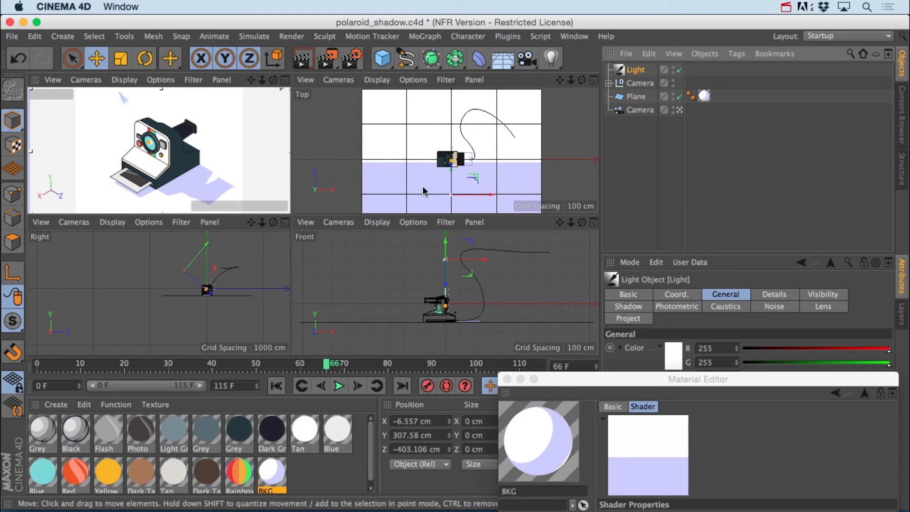
- Rotate the light steeply downward to about H 348°, P -66°, B 351° to shorten the polaroid's cast shadow
key("r")
left_click_drag(445, 271, 447, 256)
key("ctrl+r")
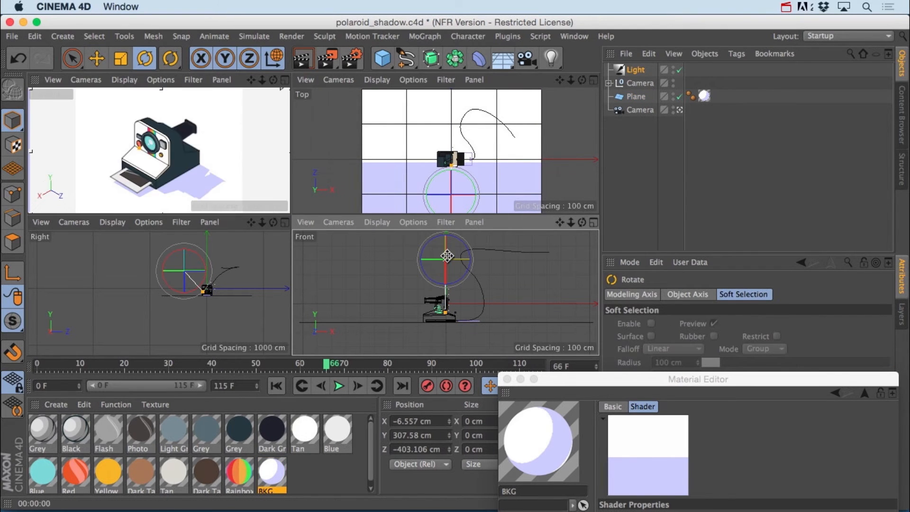
left_click_drag(445, 261, 445, 282)
key("ctrl+r")
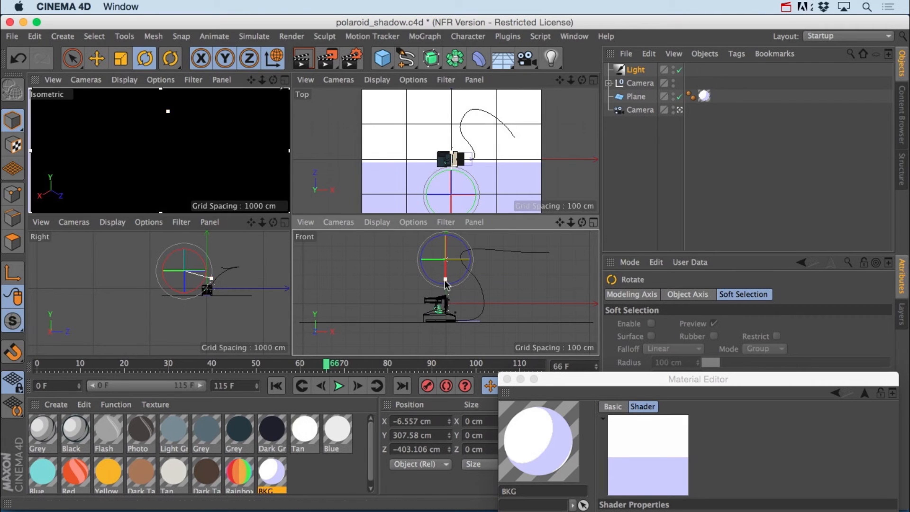
mouse_move(446, 271)
left_mouse_down()
mouse_move(435, 256)
mouse_move(443, 248)
mouse_move(443, 258)
mouse_move(442, 241)
mouse_move(440, 256)
left_mouse_up()
key("ctrl+r")
key("ctrl+r")
key("ctrl+r")
key("ctrl+r")
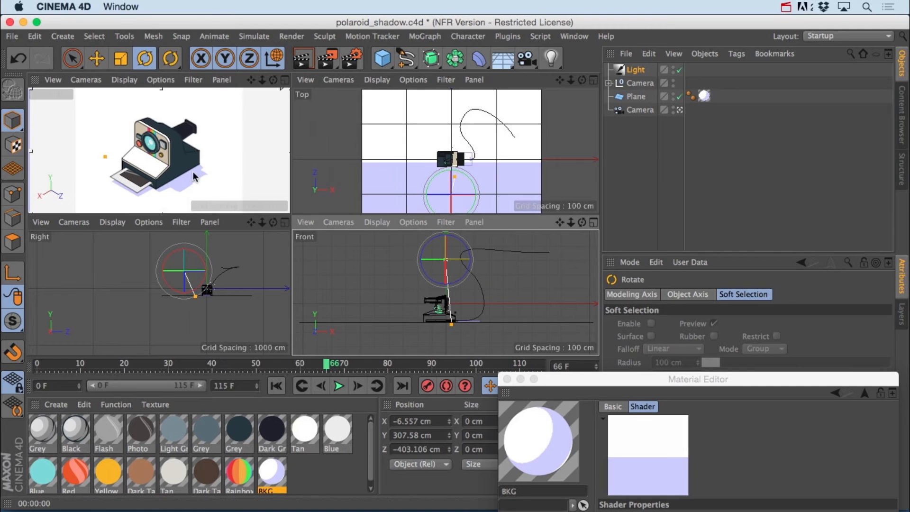
key("e")
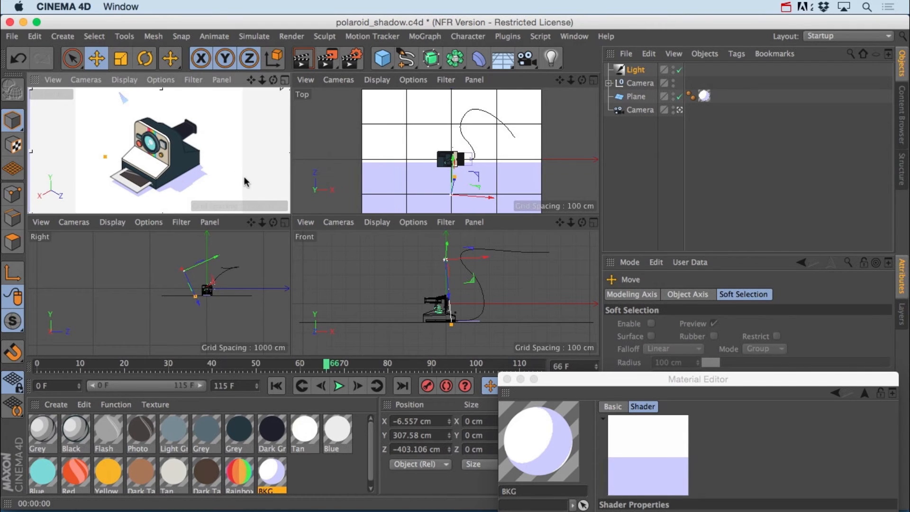
- Move the white knot of the Diffuse gradient to about 70 % so lavender covers most of the range
left_click_drag(613, 381, 598, 134)
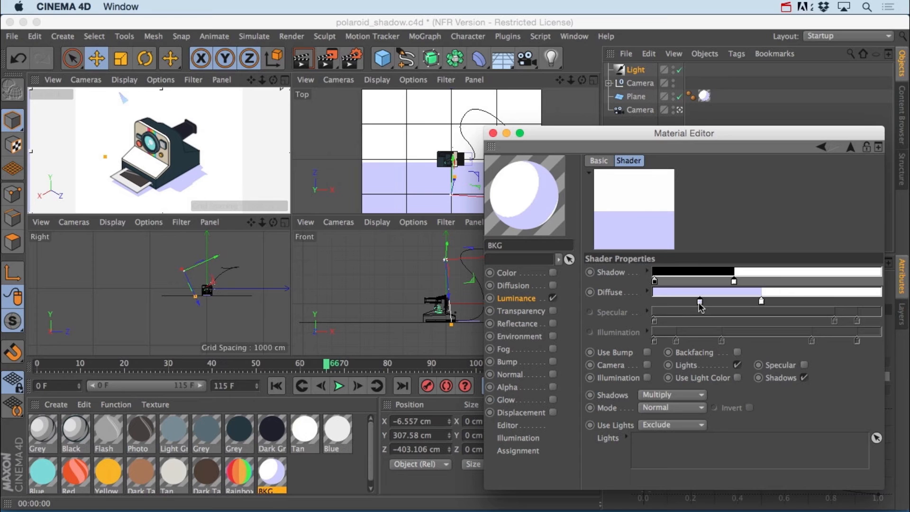
left_click_drag(761, 302, 812, 303)
mouse_move(700, 301)
left_mouse_down()
mouse_move(674, 302)
mouse_move(744, 303)
mouse_move(693, 301)
left_mouse_up()
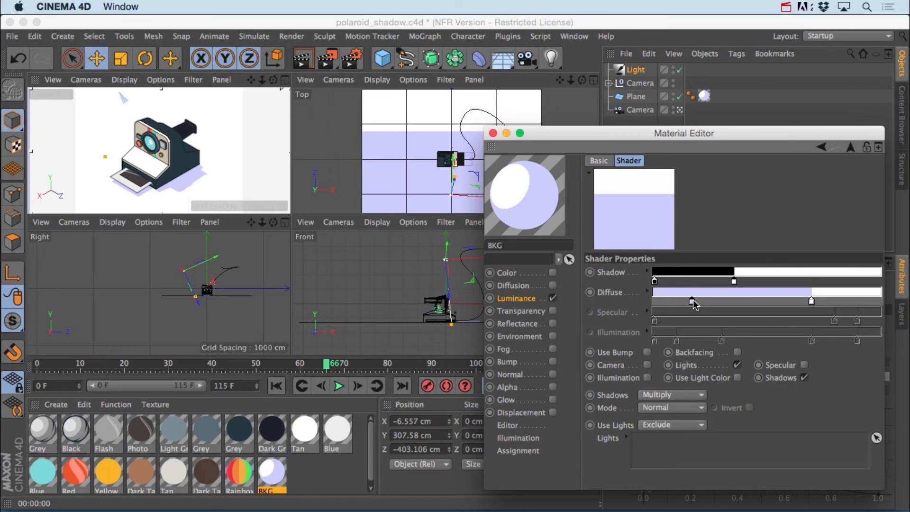
left_click_drag(699, 300, 700, 300)
- Change the lavender knot of the Diffuse gradient to orange (RGB 245, 98, 19)
double_click(699, 301)
left_click_drag(691, 258, 677, 258)
left_click(701, 268)
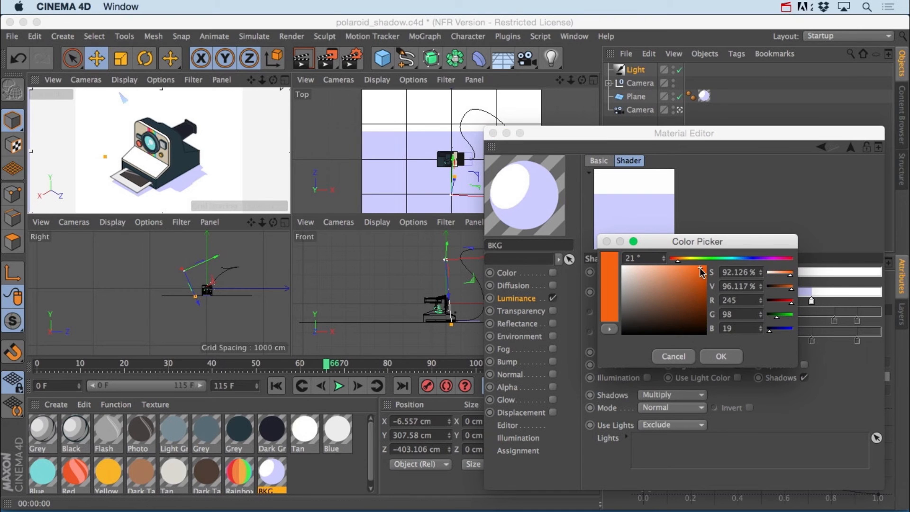
left_click(717, 358)
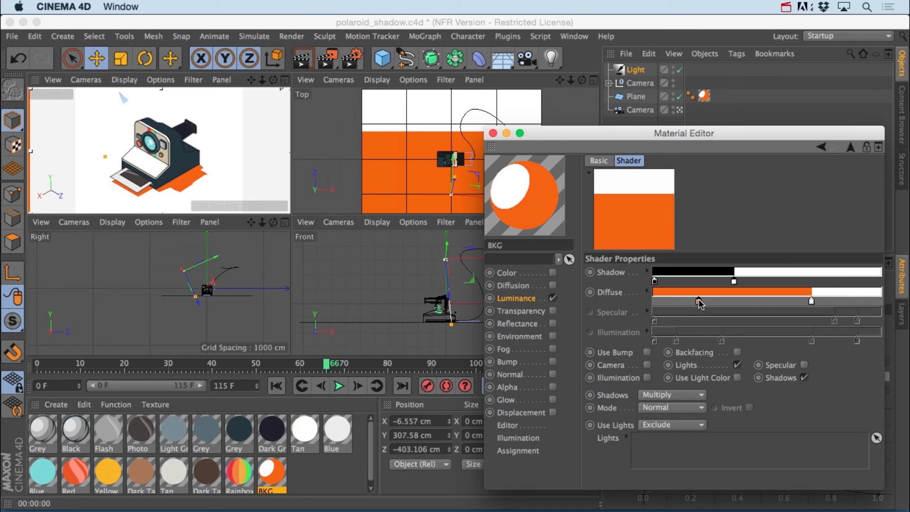
- Try bright green on the white Diffuse knot and undo both trial knot colours
double_click(812, 301)
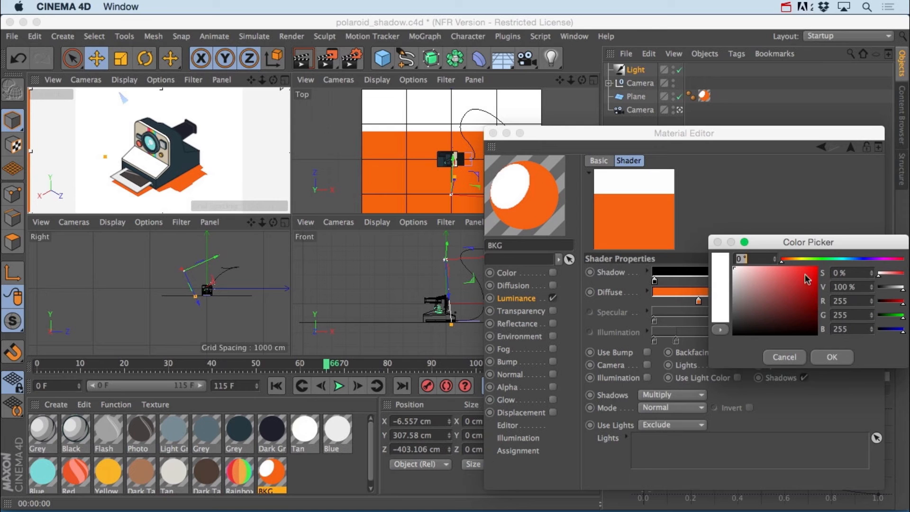
left_click_drag(776, 243, 793, 336)
left_click(742, 358)
left_click(800, 429)
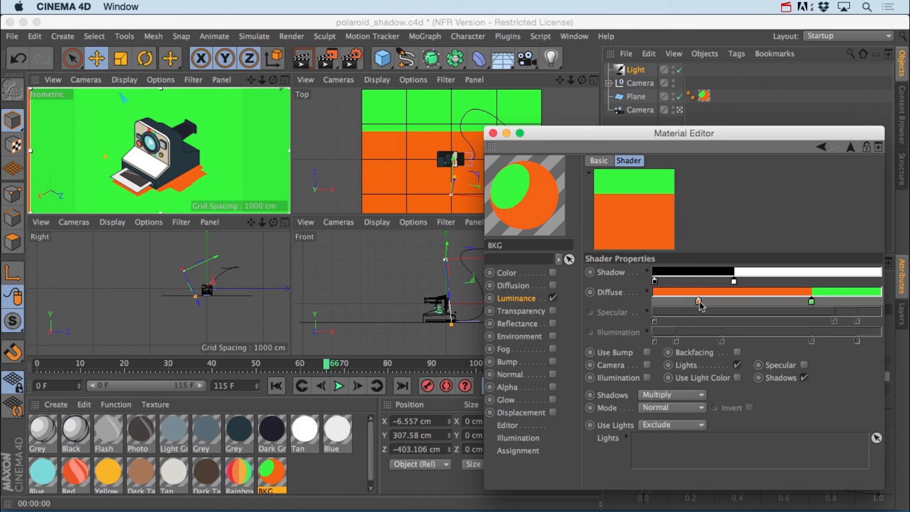
key("super+z")
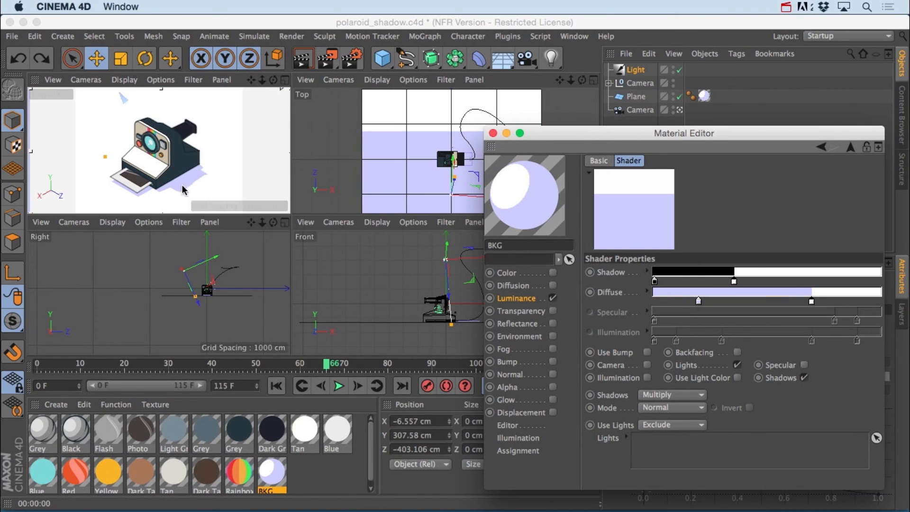
- Change the lavender knot of the Diffuse gradient to a muted taupe with a hue of 46°
double_click(699, 301)
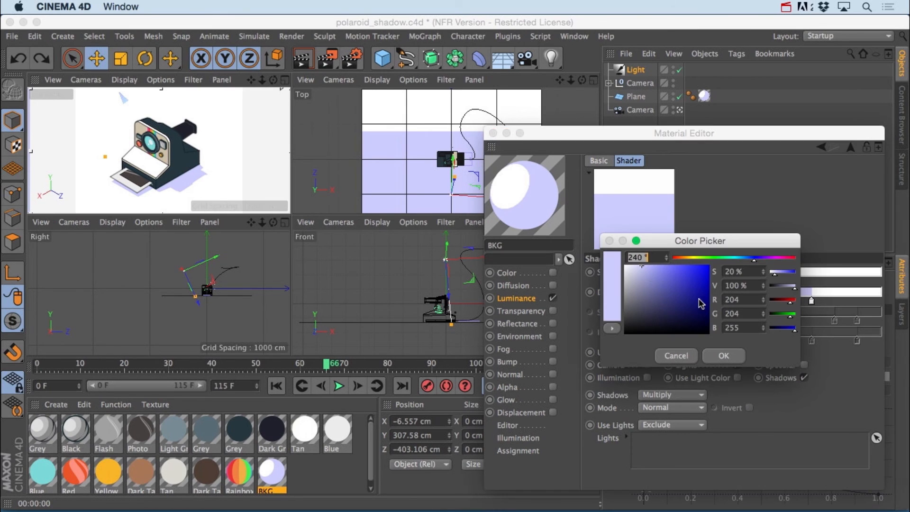
left_click(688, 258)
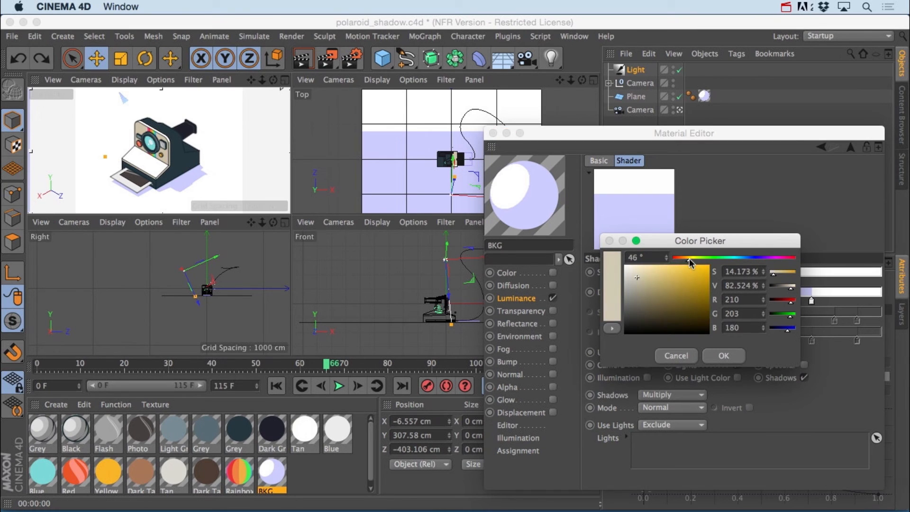
left_click(640, 272)
left_click(652, 278)
left_click(723, 356)
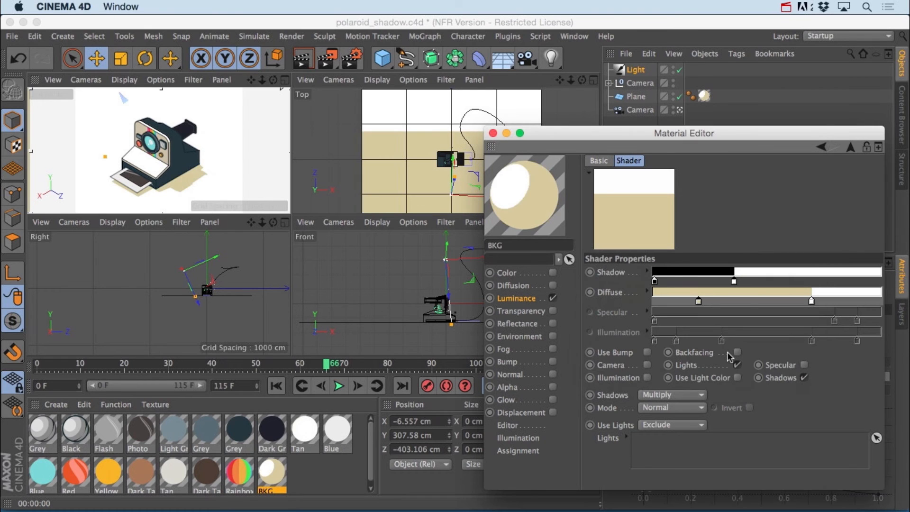
double_click(699, 301)
left_click_drag(635, 278, 638, 291)
left_click(725, 356)
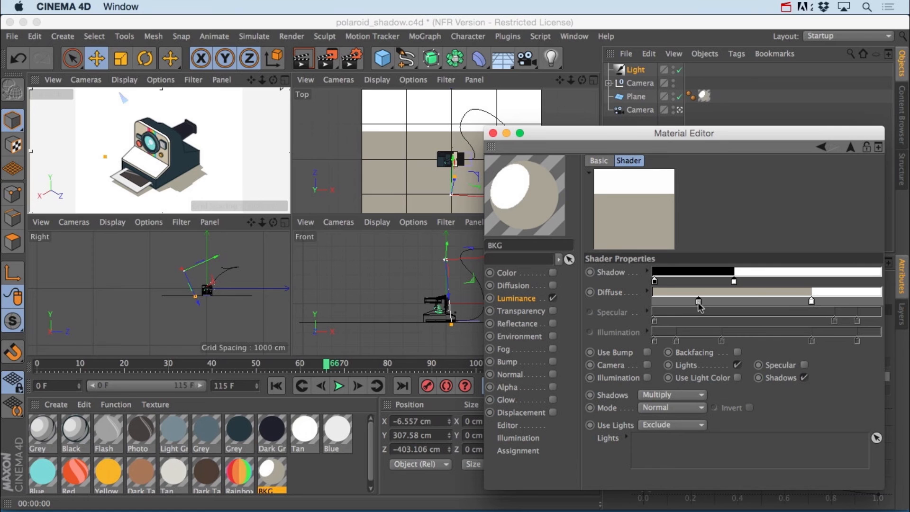
- Set the Cel shader's Mode to Value
left_click(655, 280)
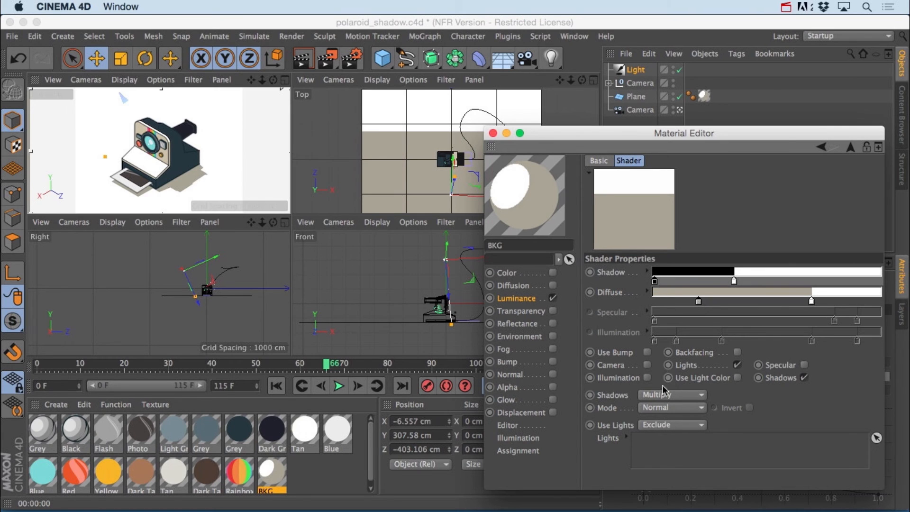
left_click(662, 409)
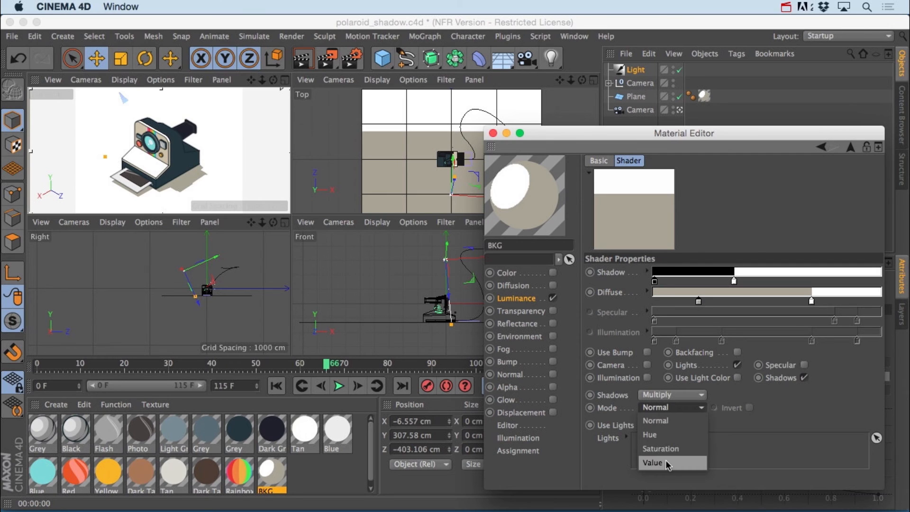
left_click(668, 463)
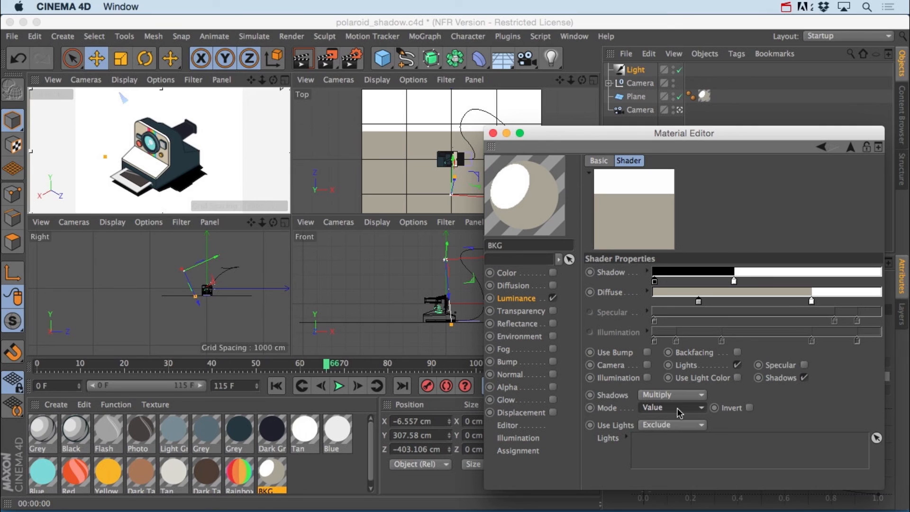
- Change the black knot of the Shadow gradient to a muted red (RGB 168, 107, 107)
double_click(655, 282)
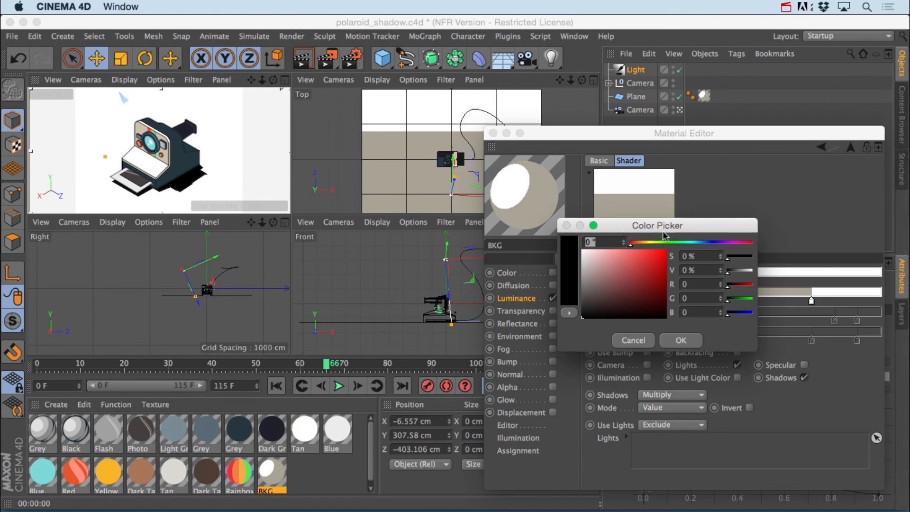
mouse_move(734, 286)
left_mouse_down()
mouse_move(716, 271)
mouse_move(725, 277)
left_mouse_up()
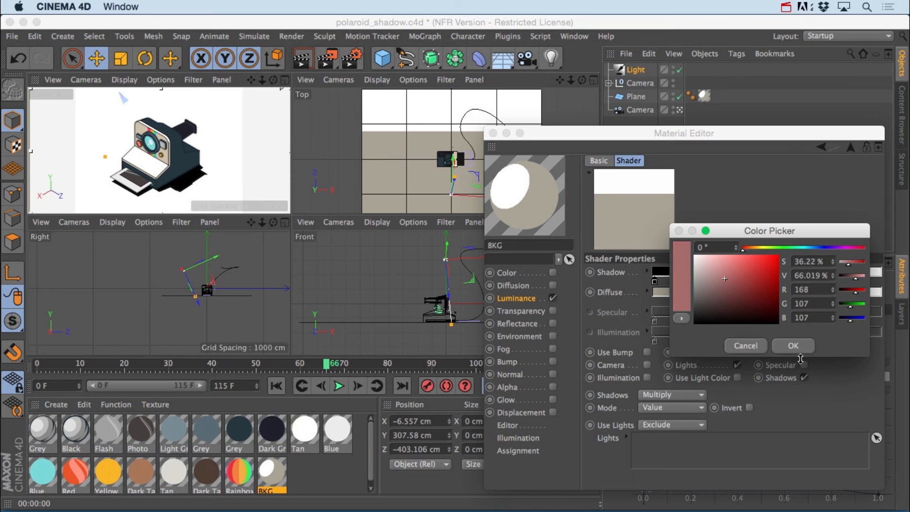
left_click(793, 346)
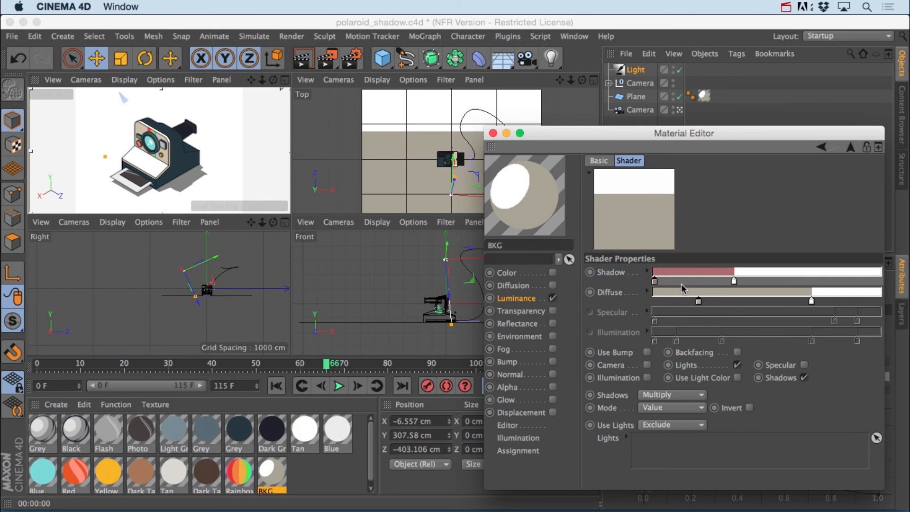
- Set the red Shadow knot back to black and the Mode back to Normal, and close the material editor
double_click(654, 280)
left_click_drag(594, 278, 561, 325)
left_click(675, 334)
double_click(655, 281)
left_click(678, 336)
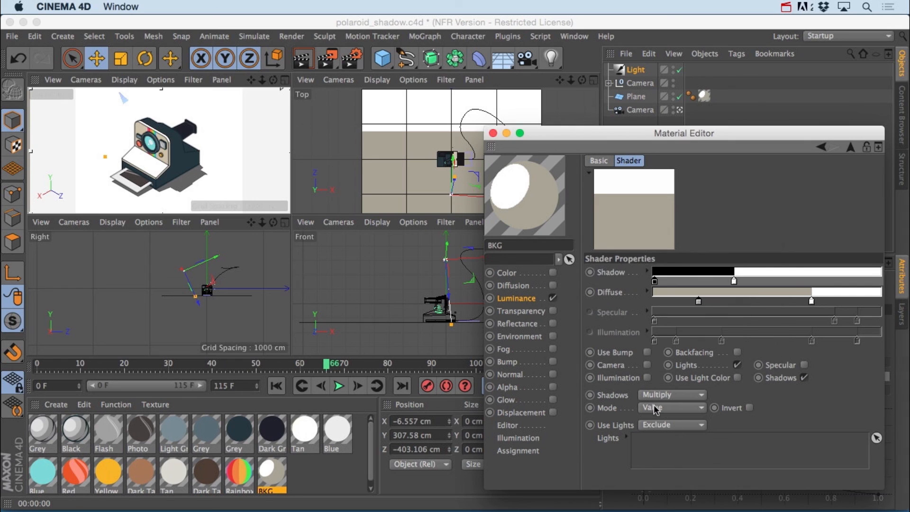
left_click(657, 408)
left_click(679, 420)
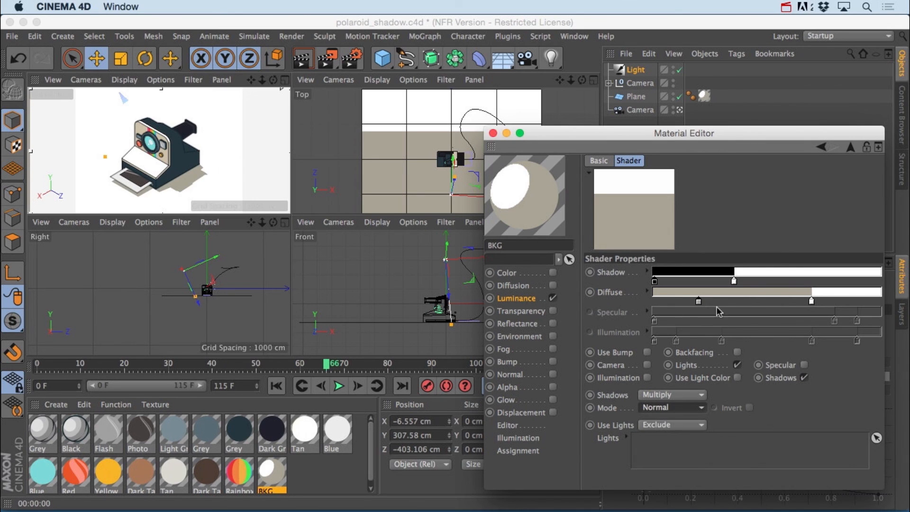
left_click(493, 133)
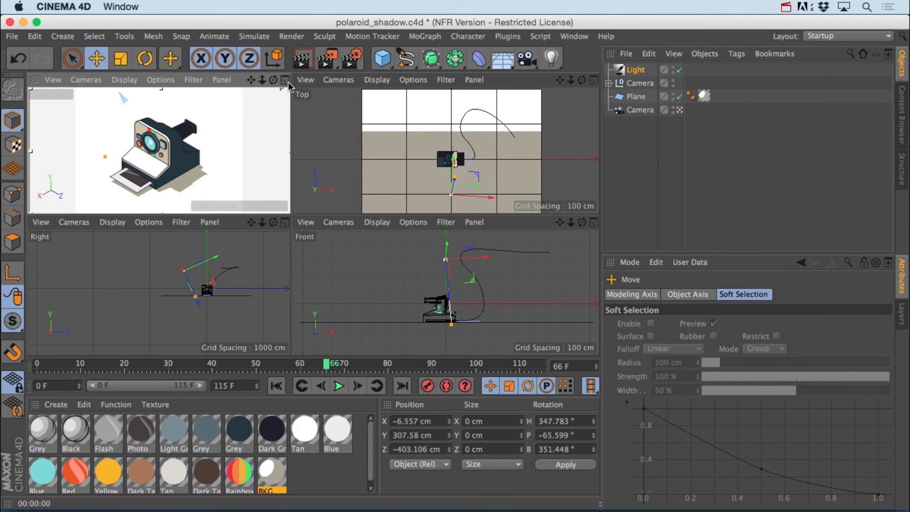
- Try the Spot type on the light and return it to Infinite
left_click(633, 70)
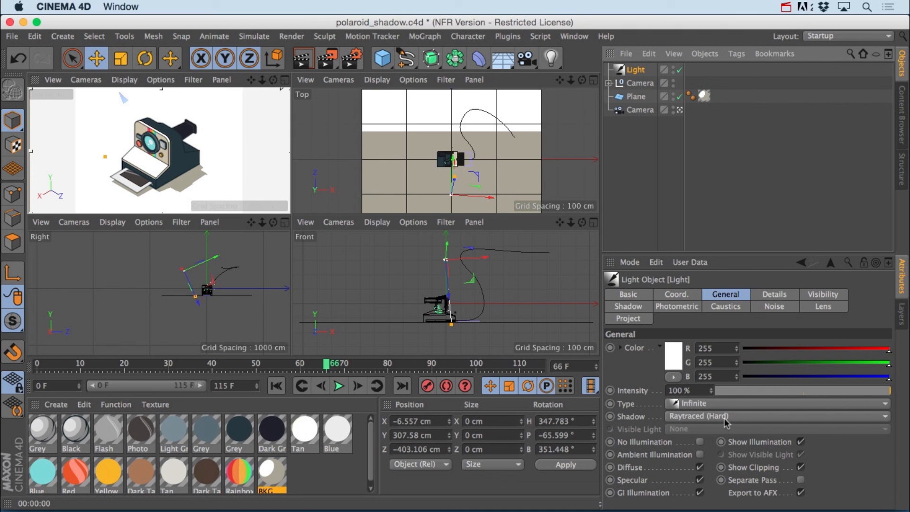
left_click(686, 406)
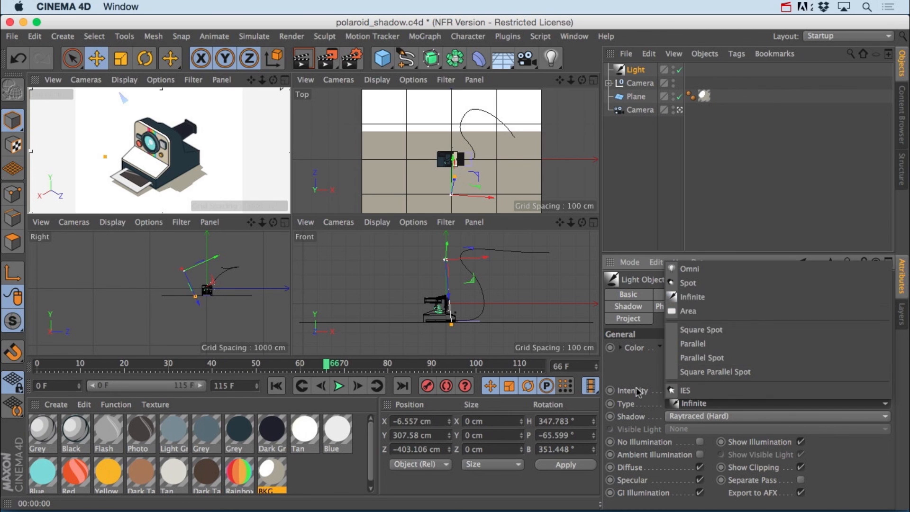
left_click(688, 283)
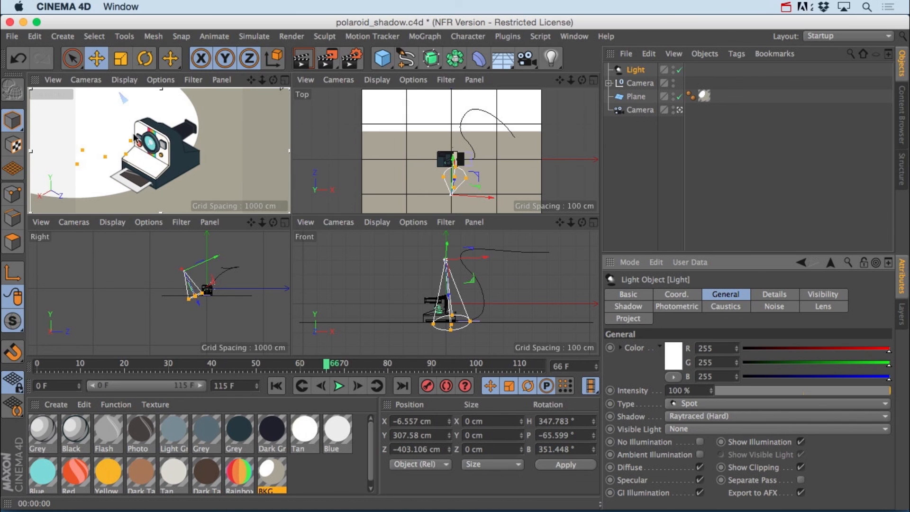
left_click(704, 404)
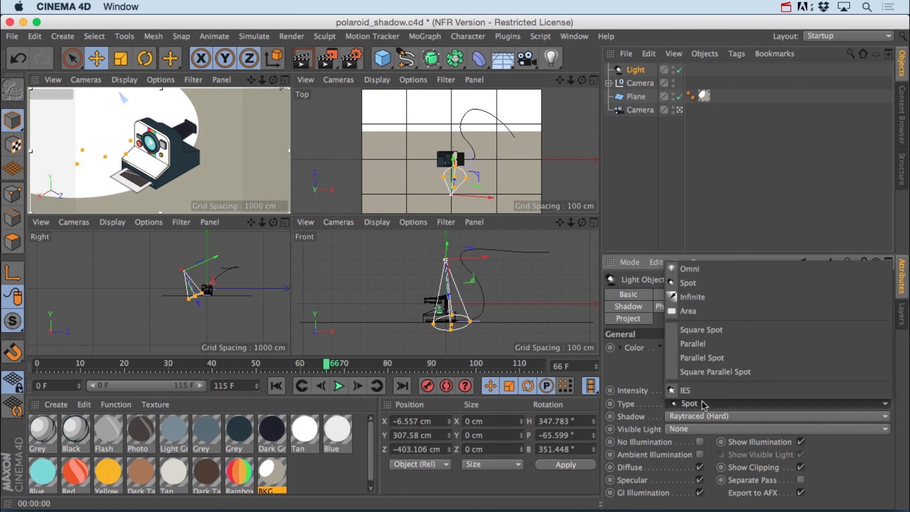
left_click(709, 297)
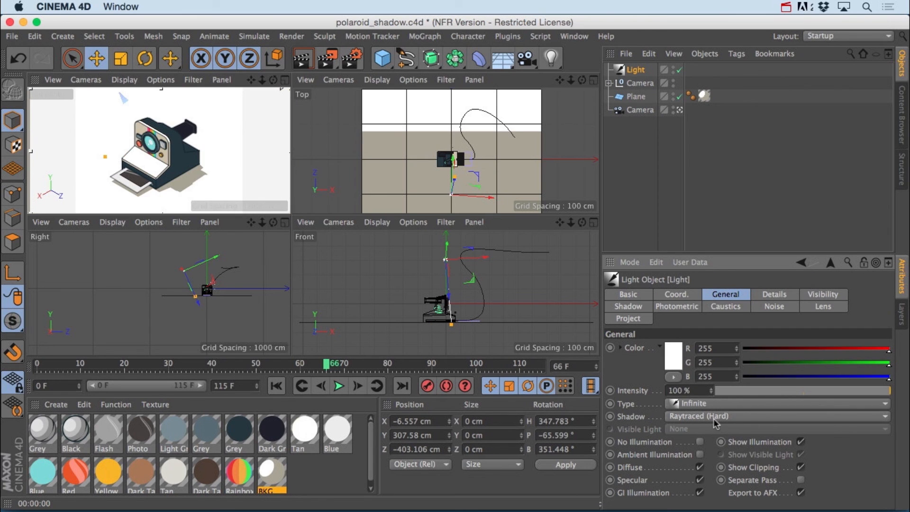
- Examine the Cel shader's Shadow and Diffuse gradients in the BKG material's Luminance channel, checking them against the Plane, and close the material editor
double_click(272, 477)
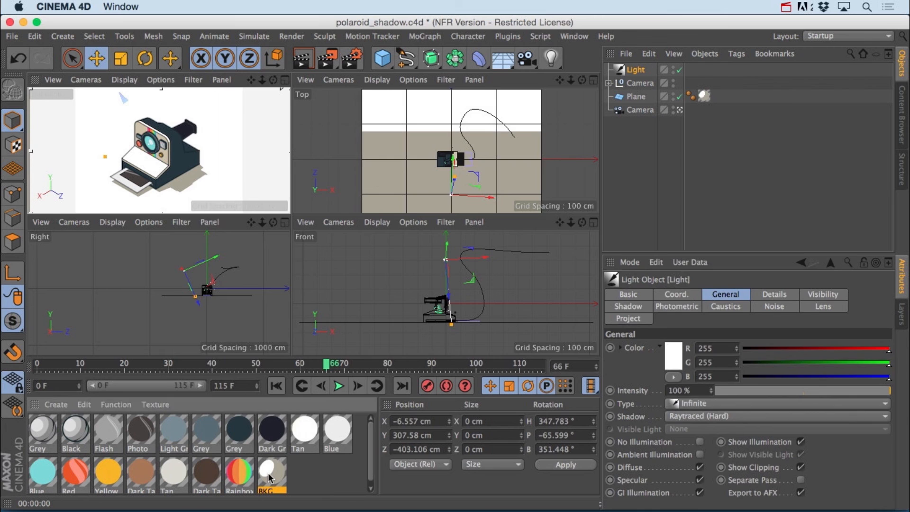
left_click_drag(414, 94, 611, 121)
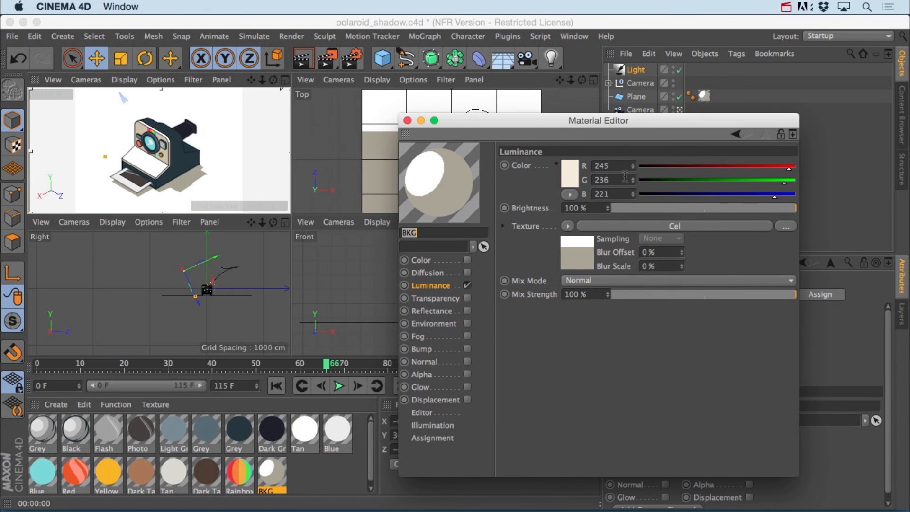
left_click(611, 226)
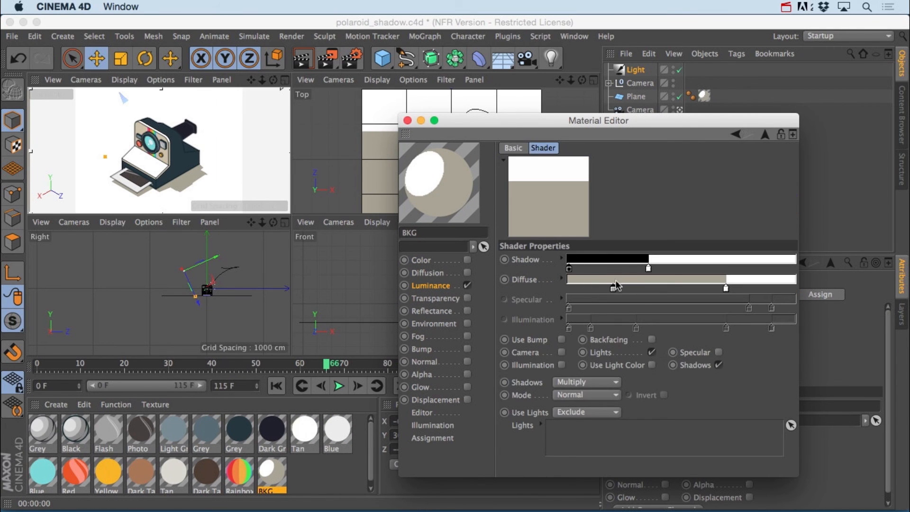
left_click_drag(649, 122, 613, 113)
left_click(636, 96)
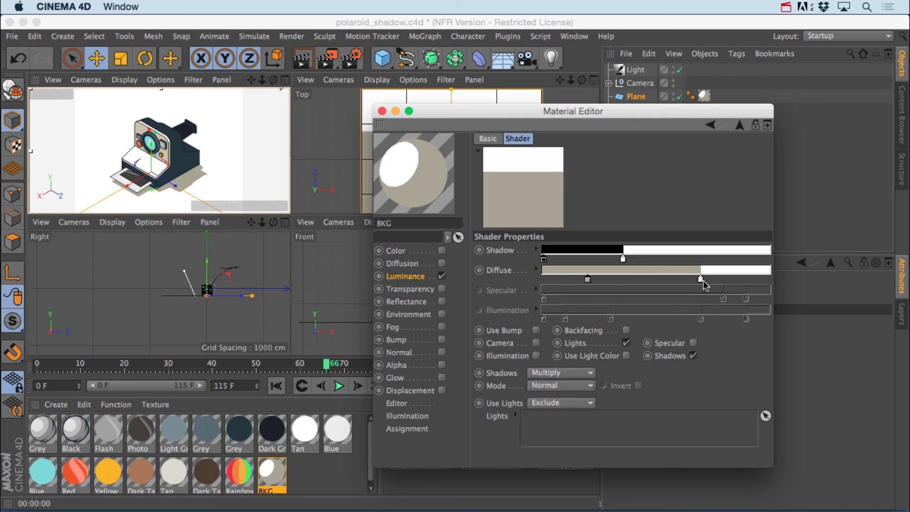
left_click(212, 146)
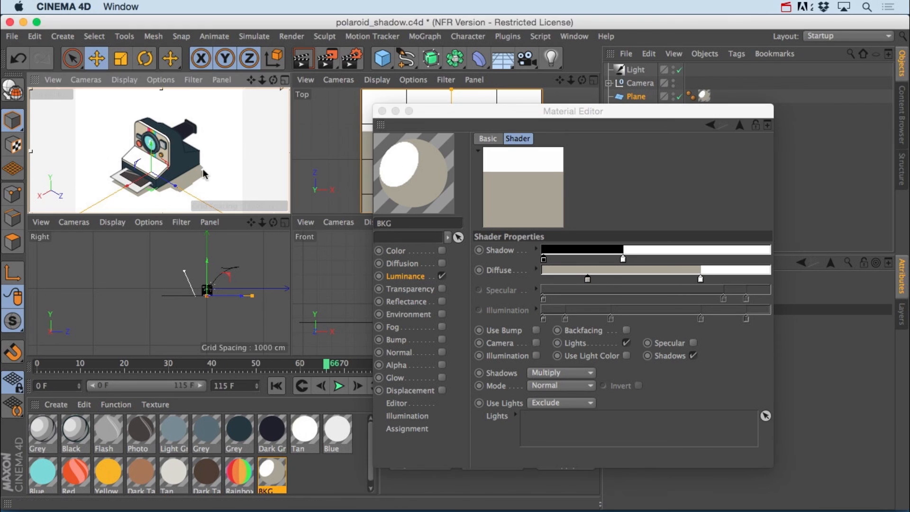
left_click(547, 111)
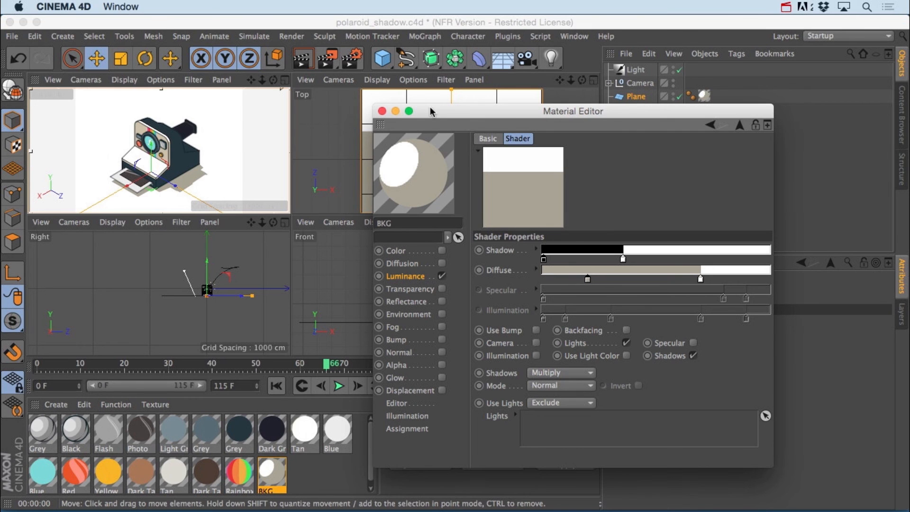
left_click(382, 111)
- Deselect all objects and maximize the perspective camera view showing the polaroid and its shadow
left_click(678, 211)
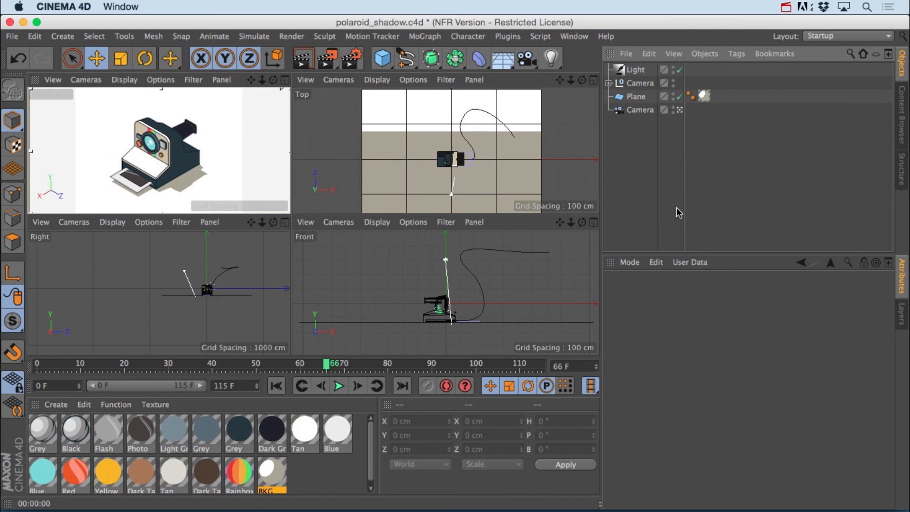
left_click(285, 80)
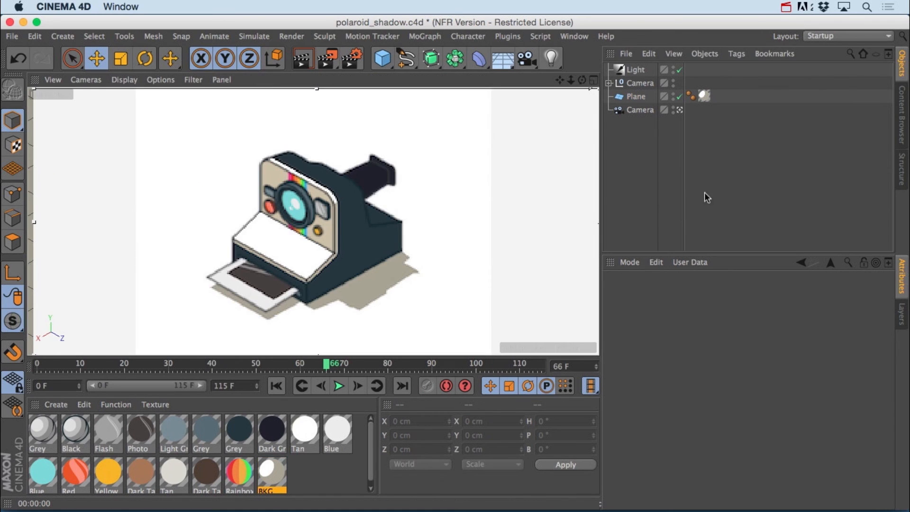